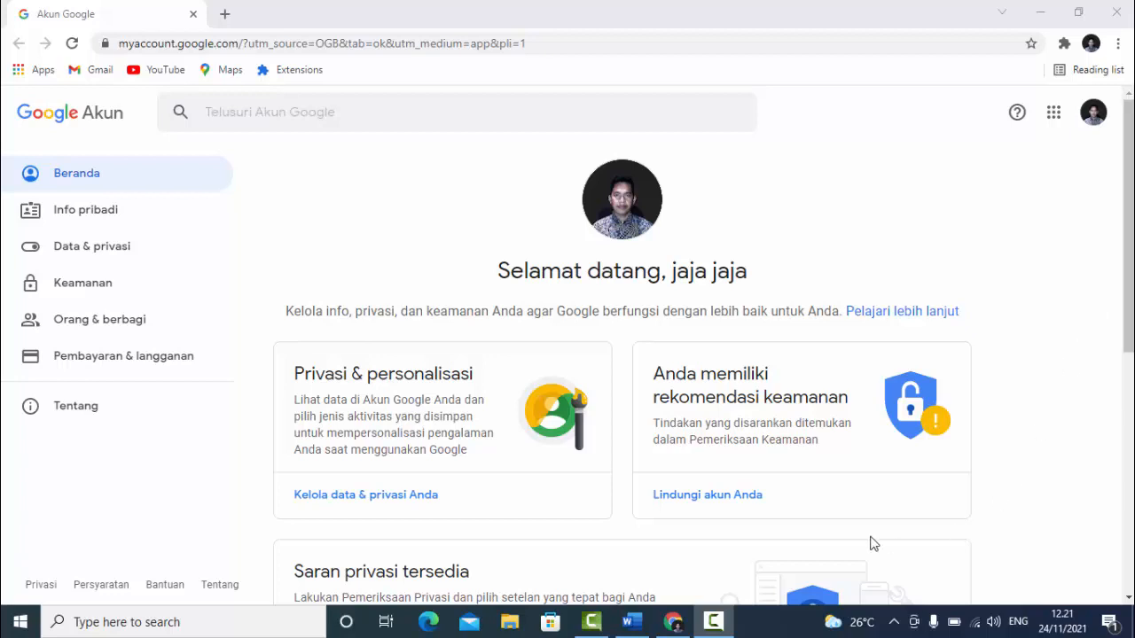
Review the multiple-choice exam questions in the Kumpulan Soal Ujian document in Word, then return to the browser
{"action": "left_click", "coordinate": [630, 620]}
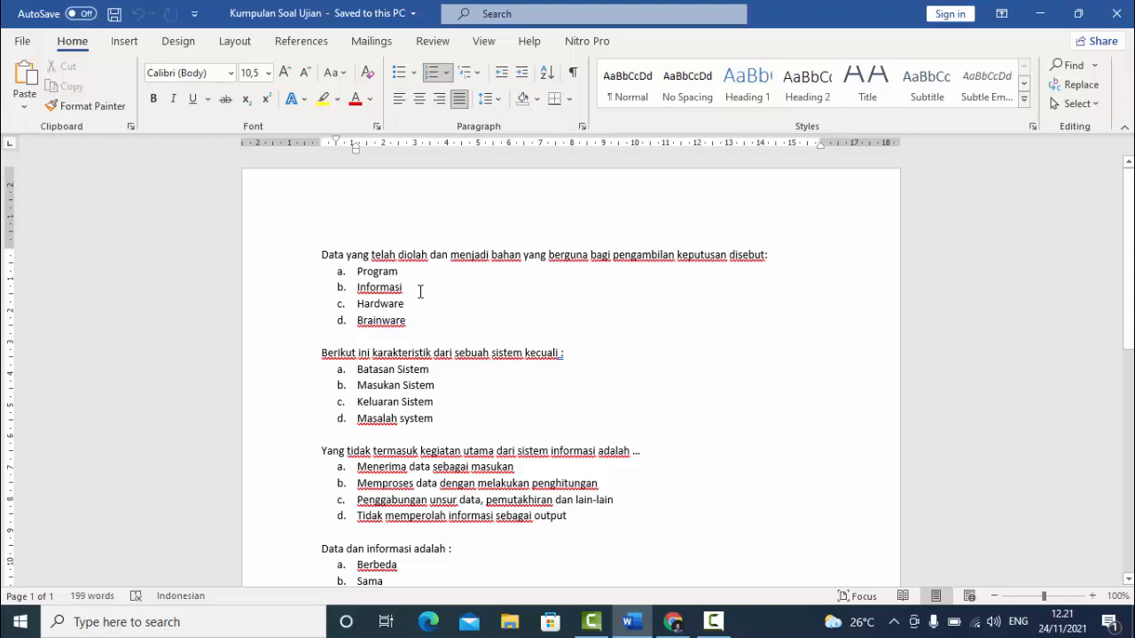
{"action": "left_click", "coordinate": [320, 254]}
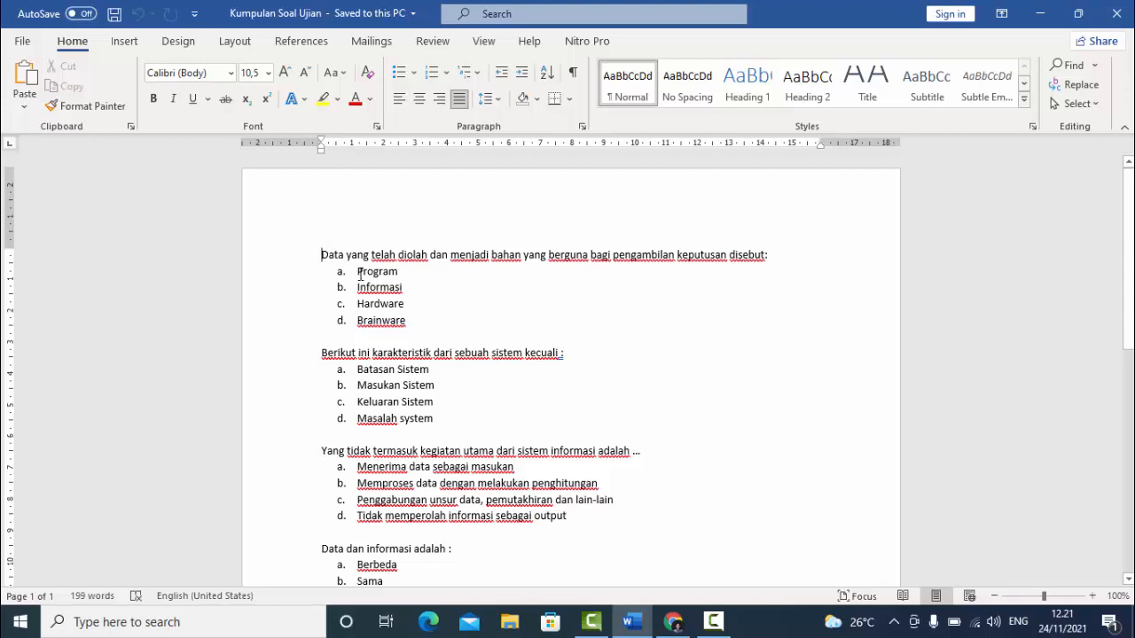
{"action": "left_click", "coordinate": [359, 273]}
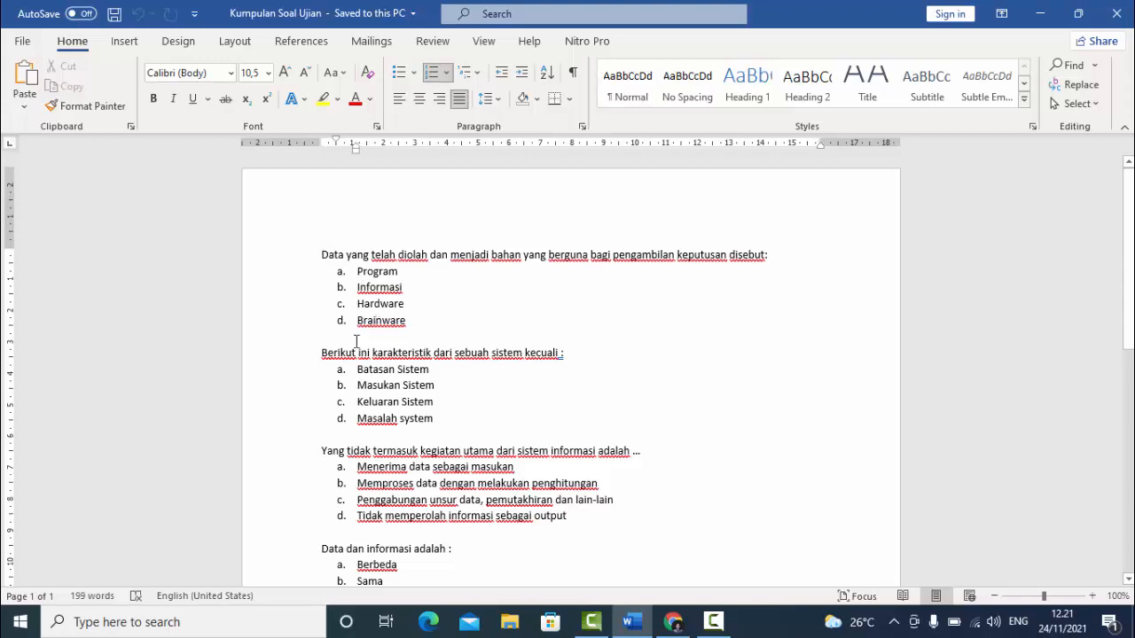
{"action": "left_click", "coordinate": [327, 348]}
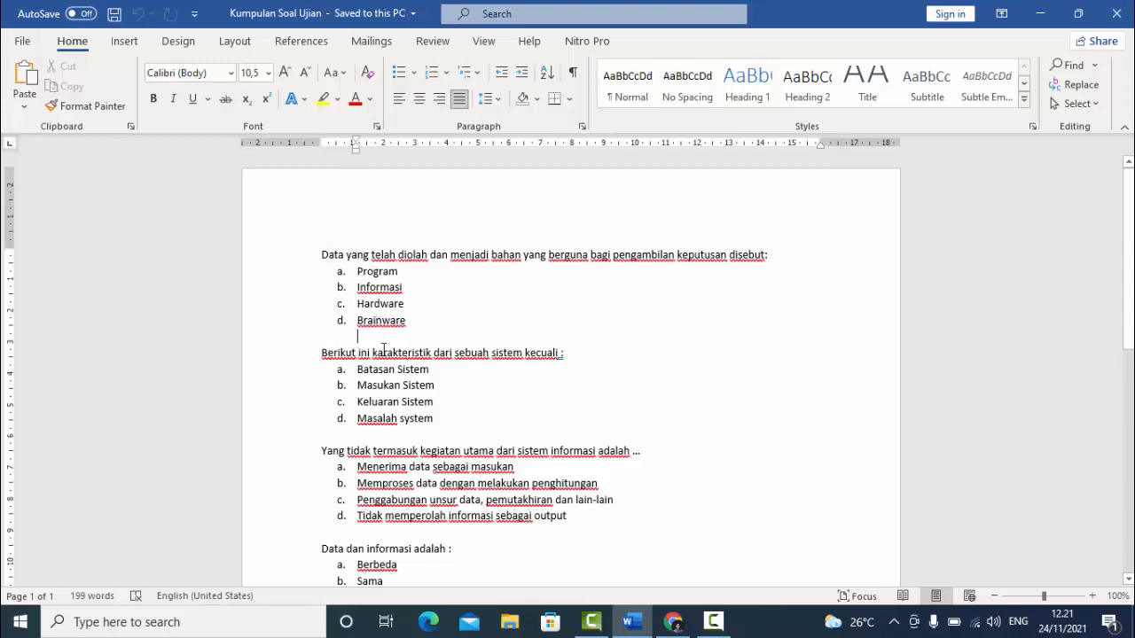
{"action": "scroll", "coordinate": [383, 350], "scroll_direction": "down", "scroll_amount": 6}
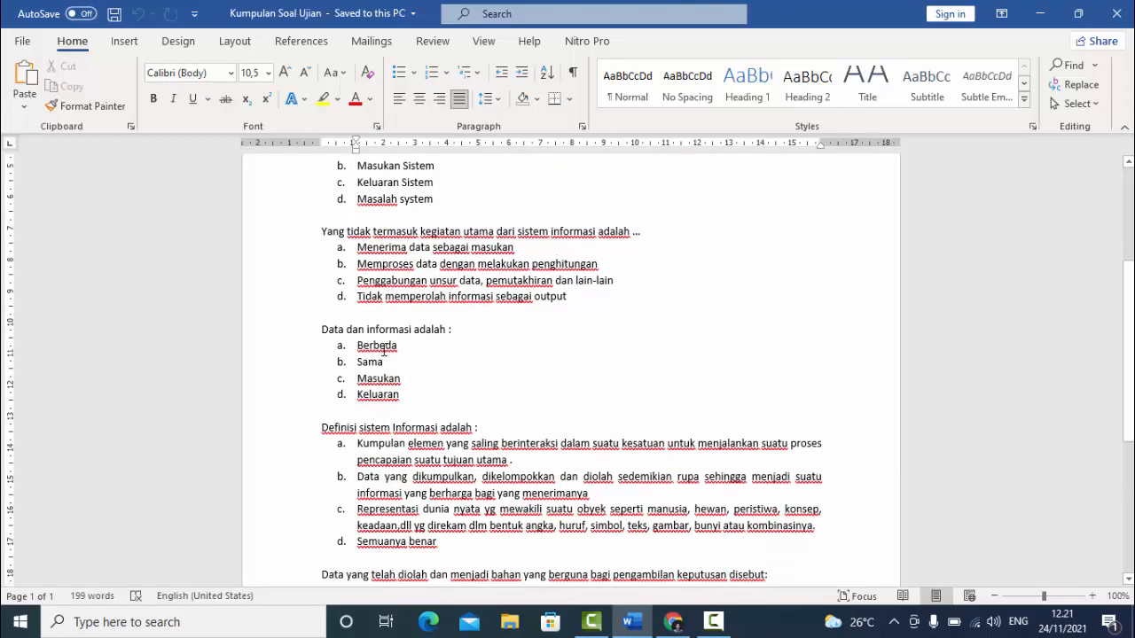
{"action": "scroll", "coordinate": [383, 350], "scroll_direction": "down", "scroll_amount": 3}
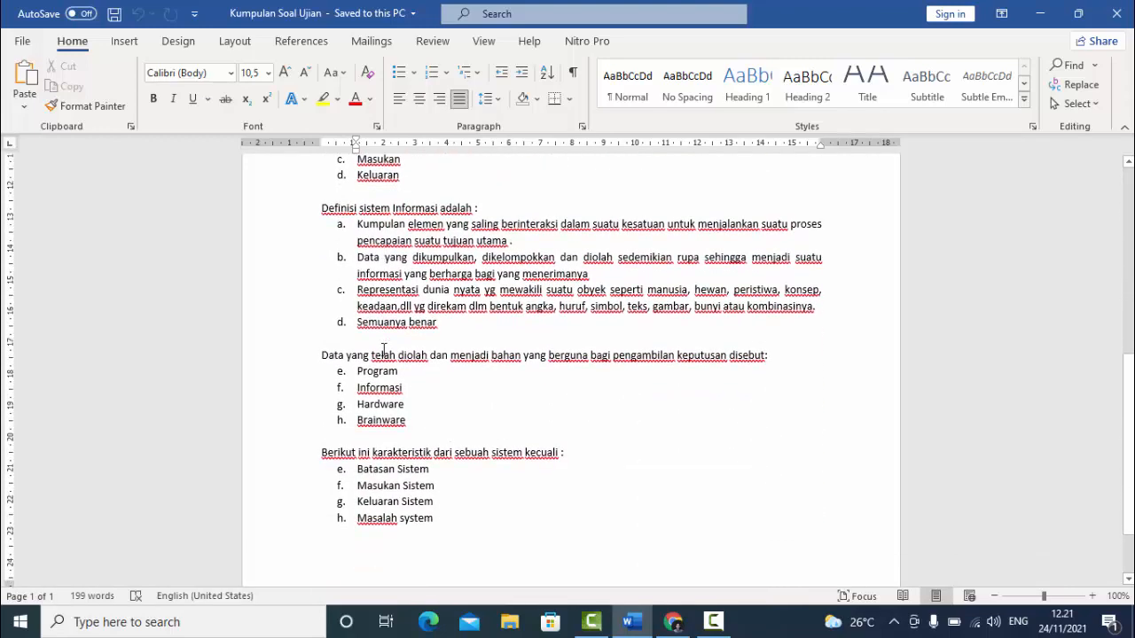
{"action": "scroll", "coordinate": [383, 350], "scroll_direction": "up", "scroll_amount": 8}
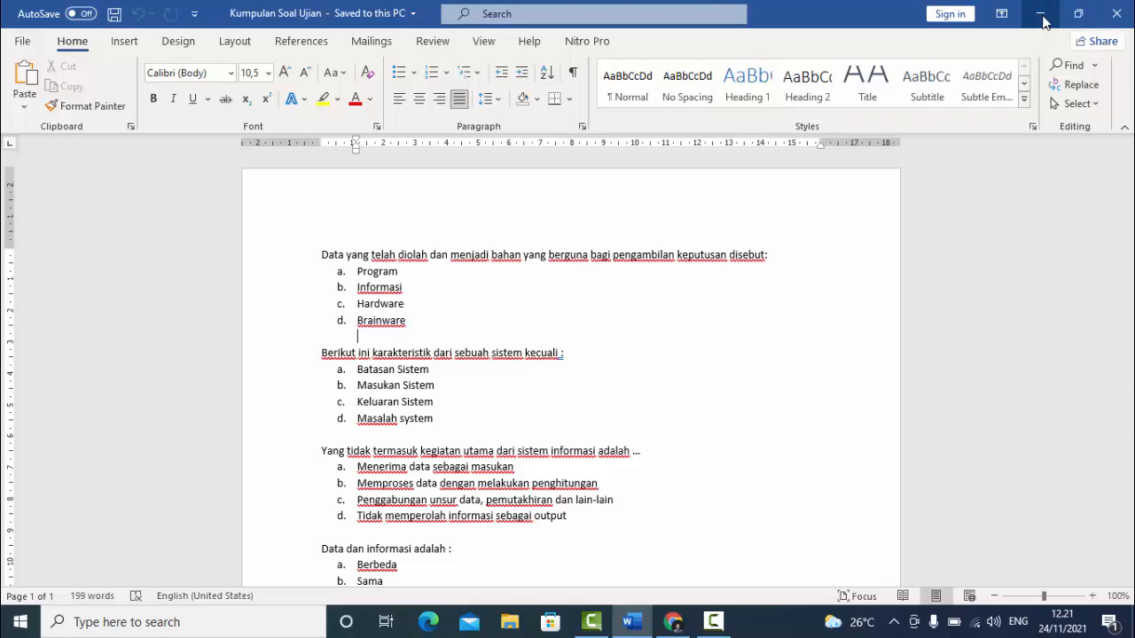
{"action": "left_click", "coordinate": [1039, 13]}
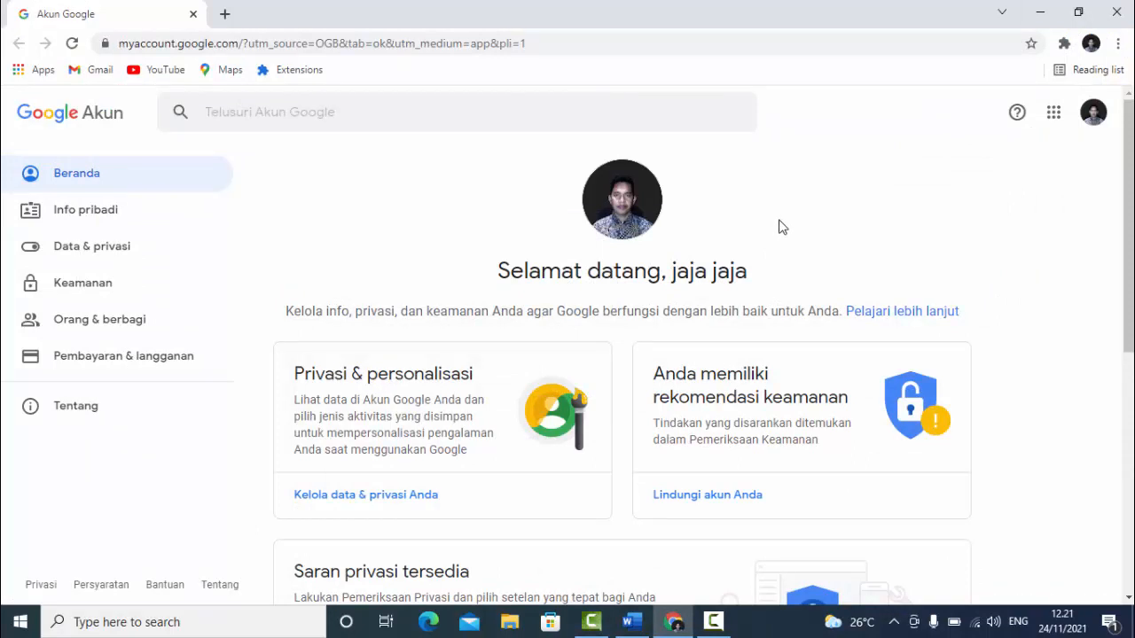
Go to Google Drive and create a folder named Soal Ujian in Drive Saya
{"action": "left_click", "coordinate": [1054, 115]}
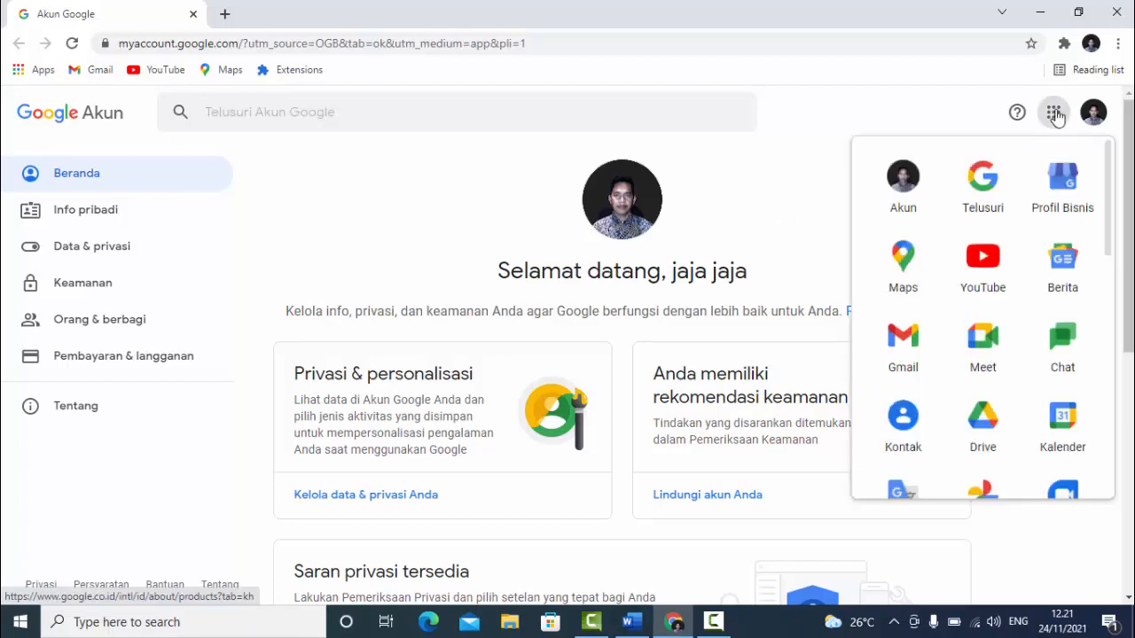
{"action": "left_click", "coordinate": [986, 426]}
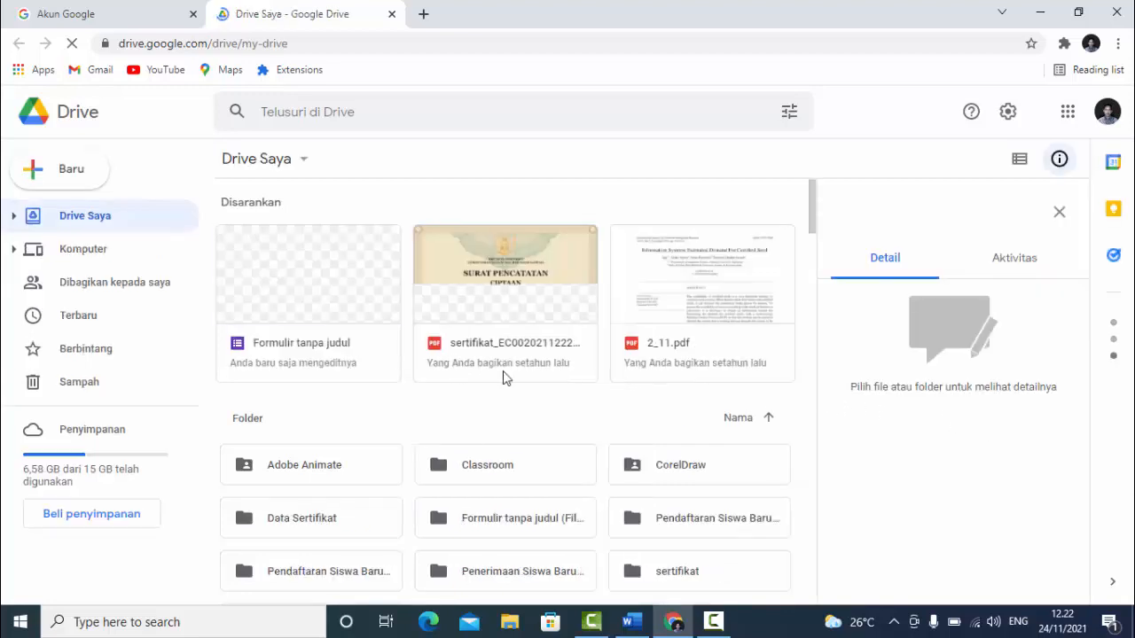
{"action": "left_click", "coordinate": [55, 180]}
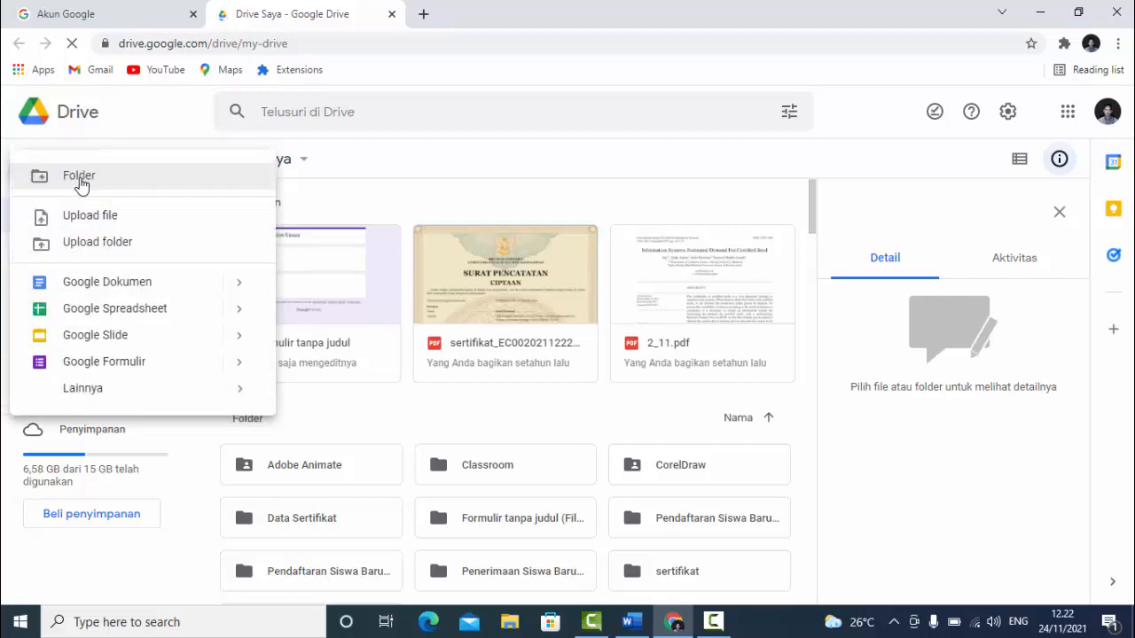
{"action": "left_click", "coordinate": [81, 176]}
{"action": "left_click", "coordinate": [574, 345]}
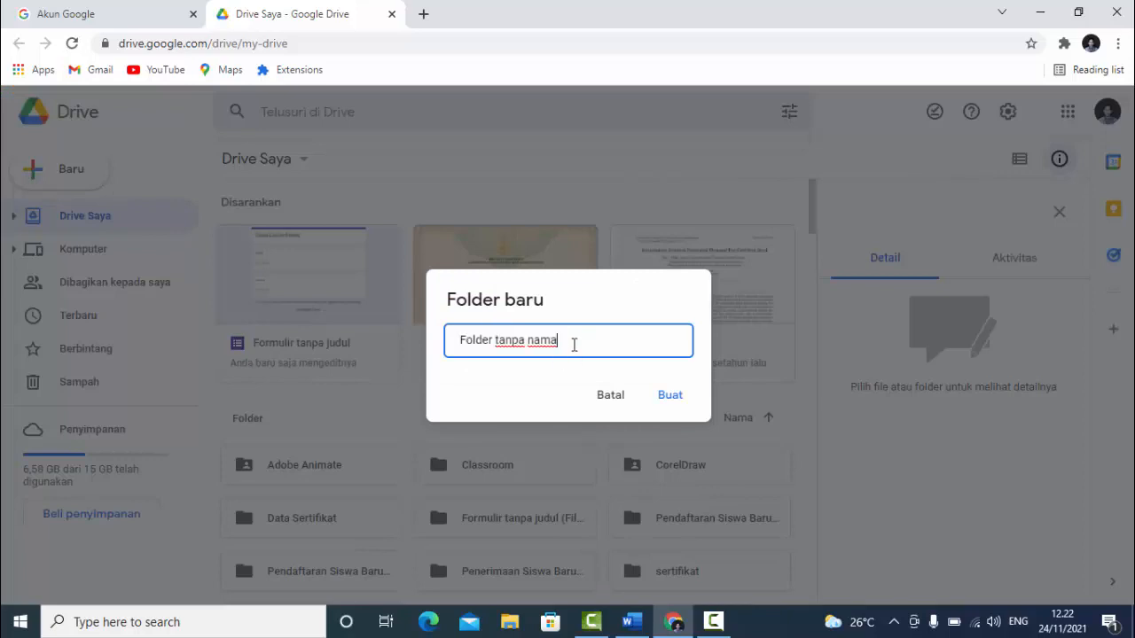
{"action": "left_click_drag", "start_coordinate": [574, 345], "coordinate": [452, 343]}
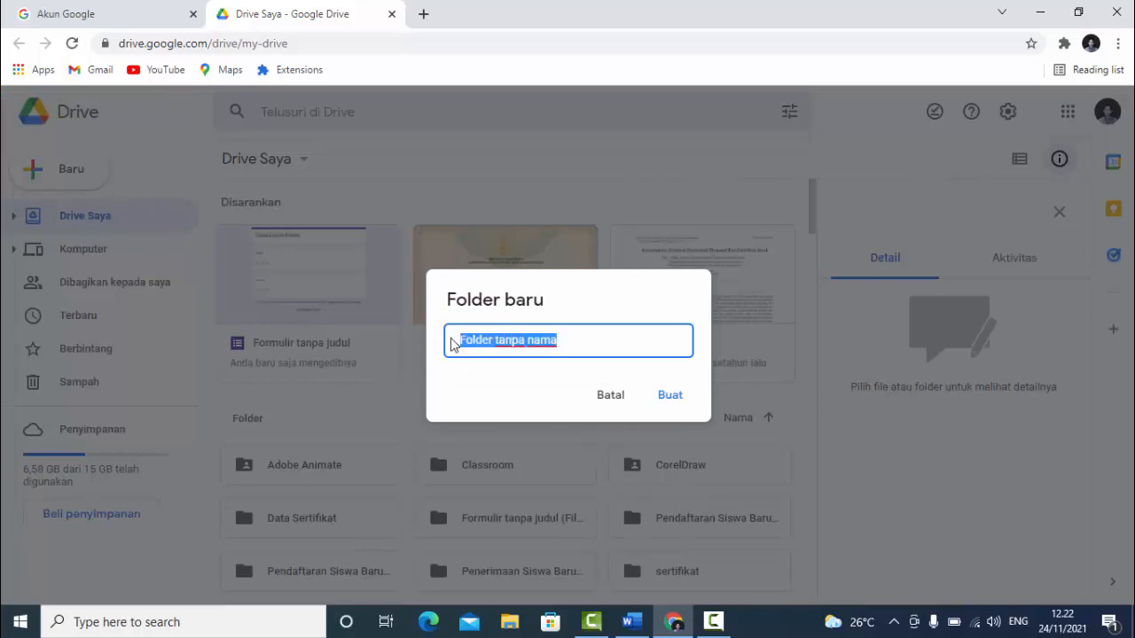
{"action": "type", "text": "S"}
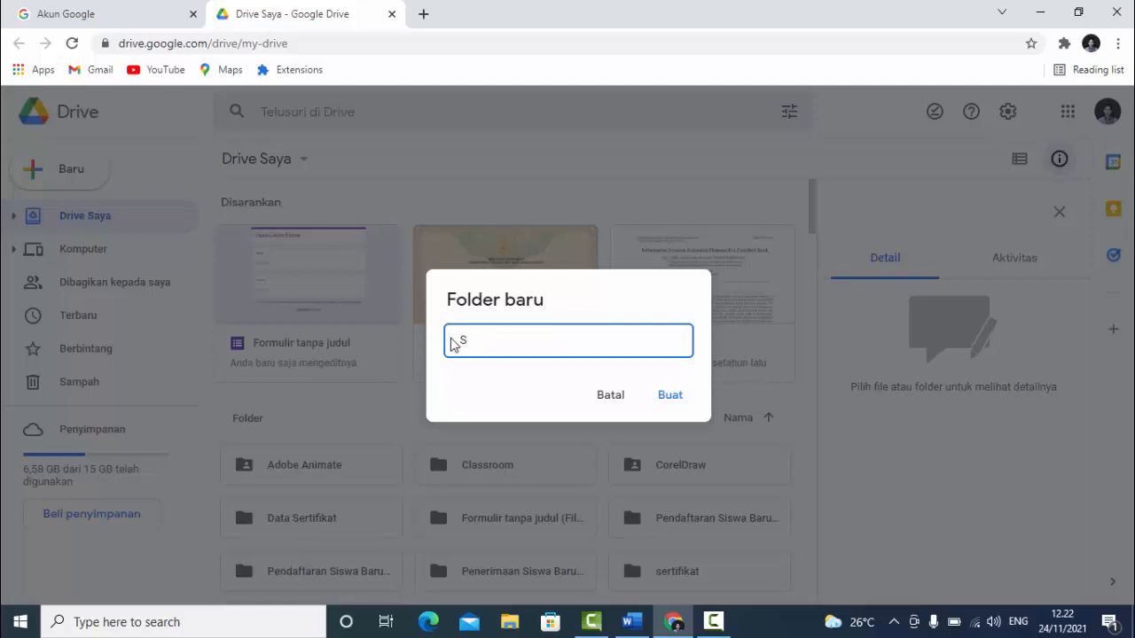
{"action": "type", "text": "Oaoal Ujian"}
{"action": "left_click", "coordinate": [671, 395]}
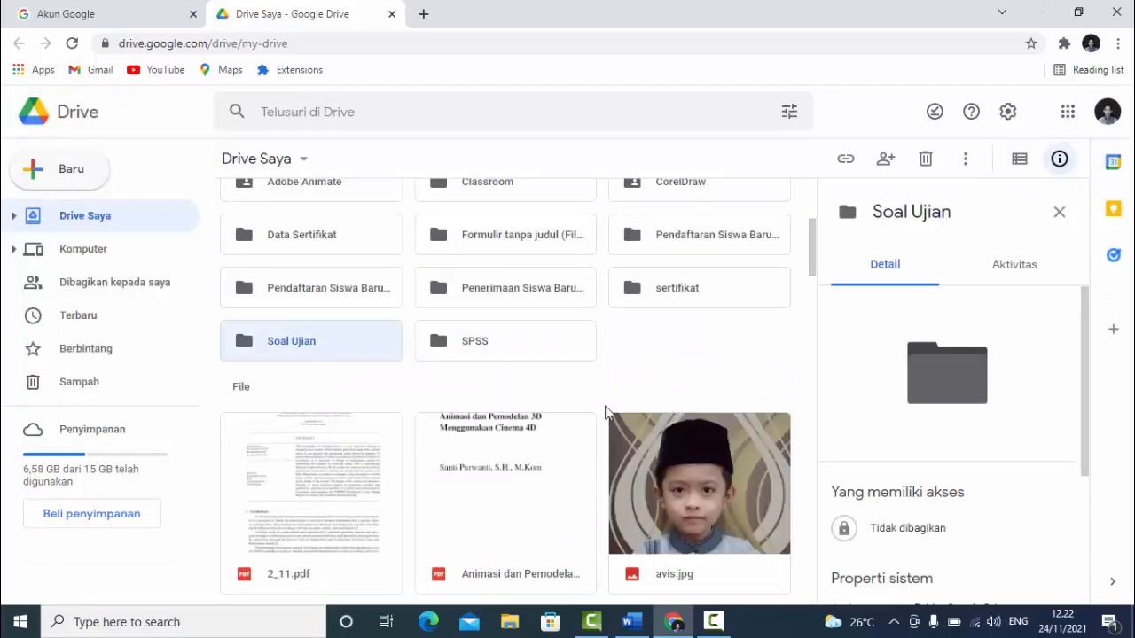
Upload the Kumpulan Soal Ujian Word file from Local Disk (D:) into the Soal Ujian folder
{"action": "double_click", "coordinate": [280, 347]}
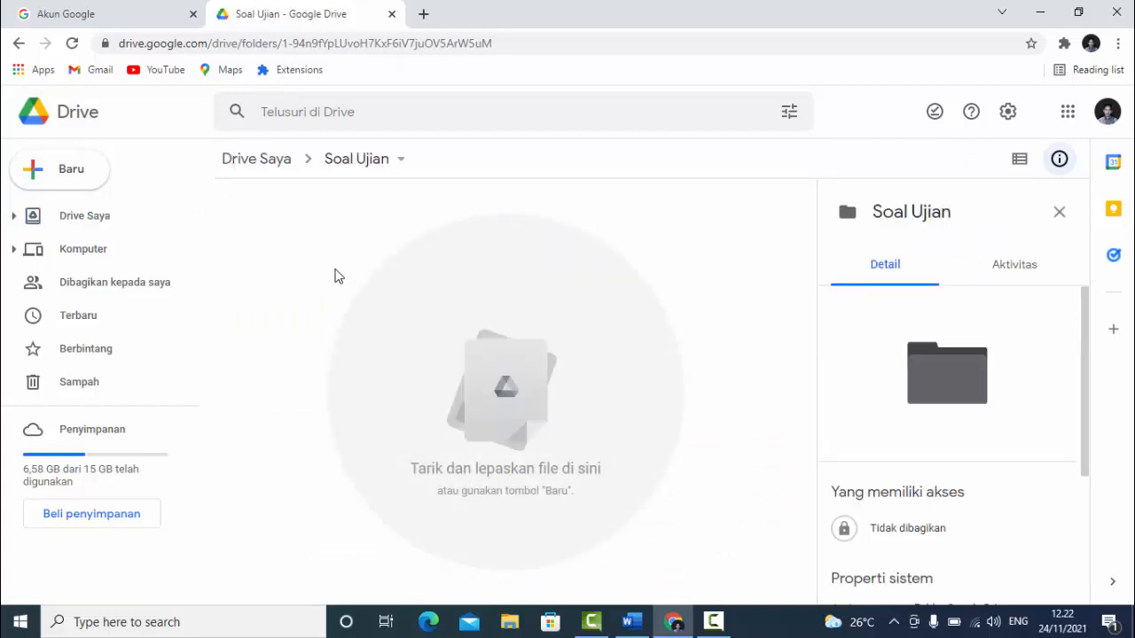
{"action": "right_click", "coordinate": [307, 233]}
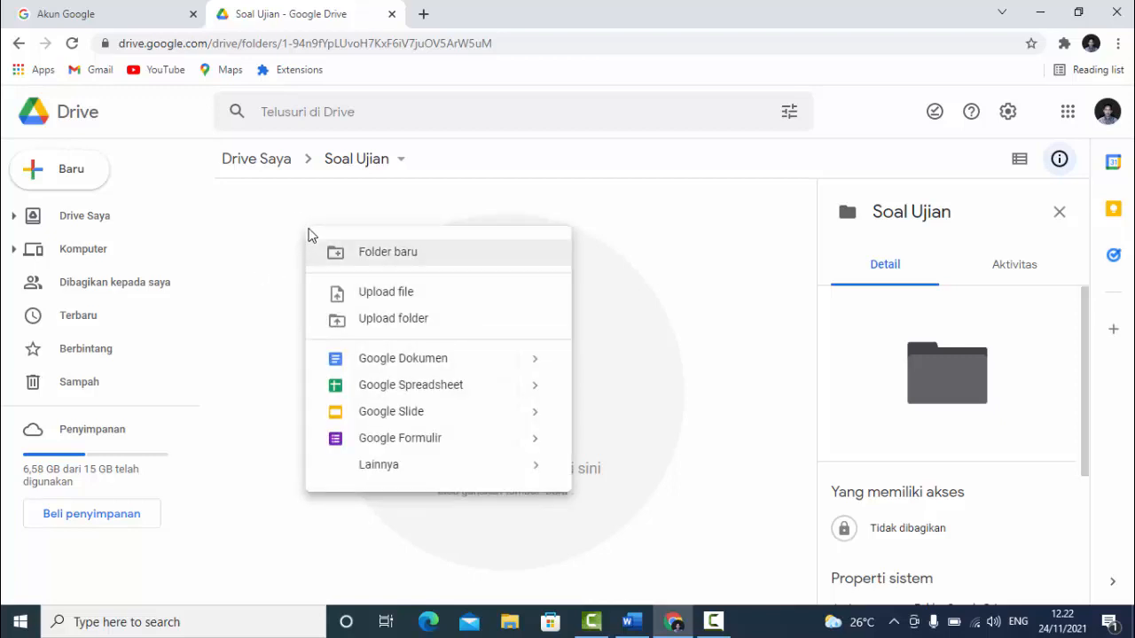
{"action": "left_click", "coordinate": [380, 300]}
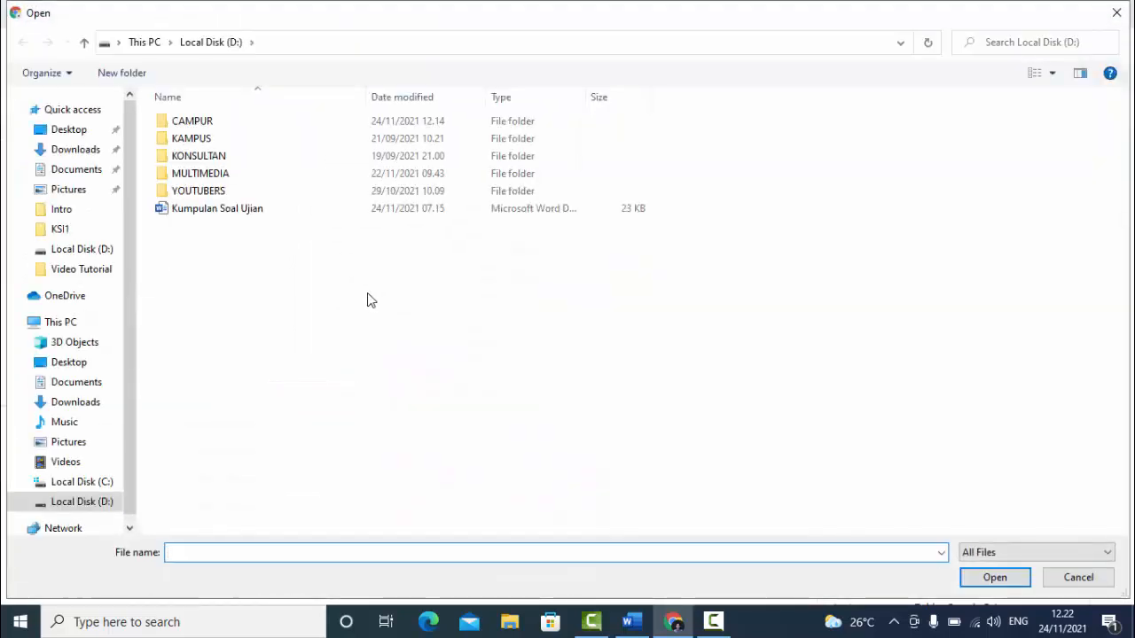
{"action": "left_click", "coordinate": [188, 216]}
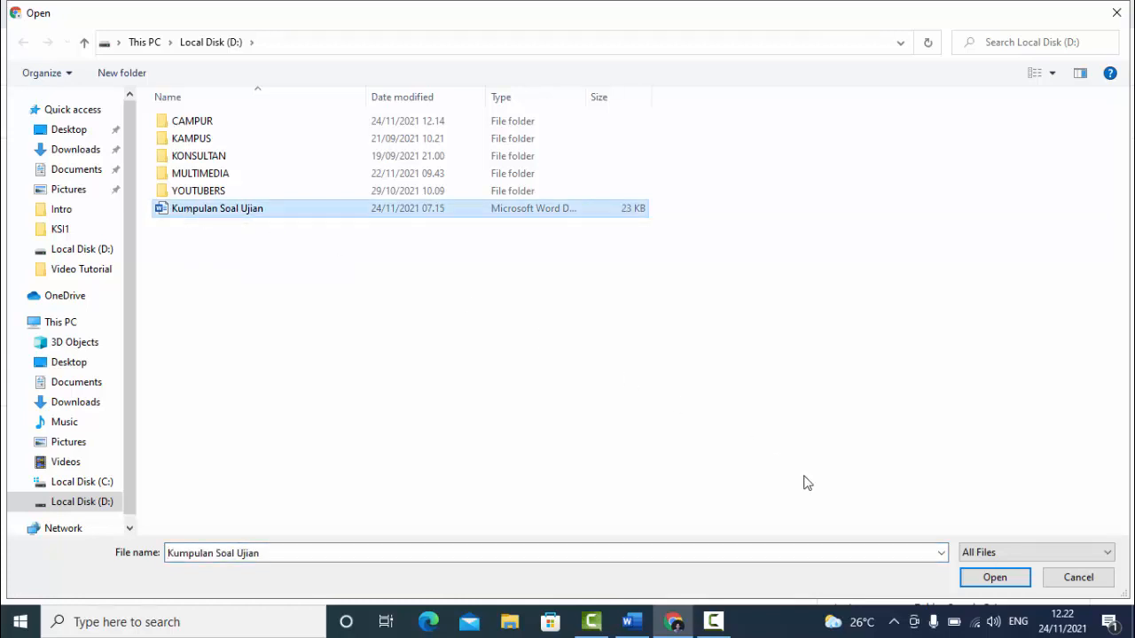
{"action": "left_click", "coordinate": [984, 581]}
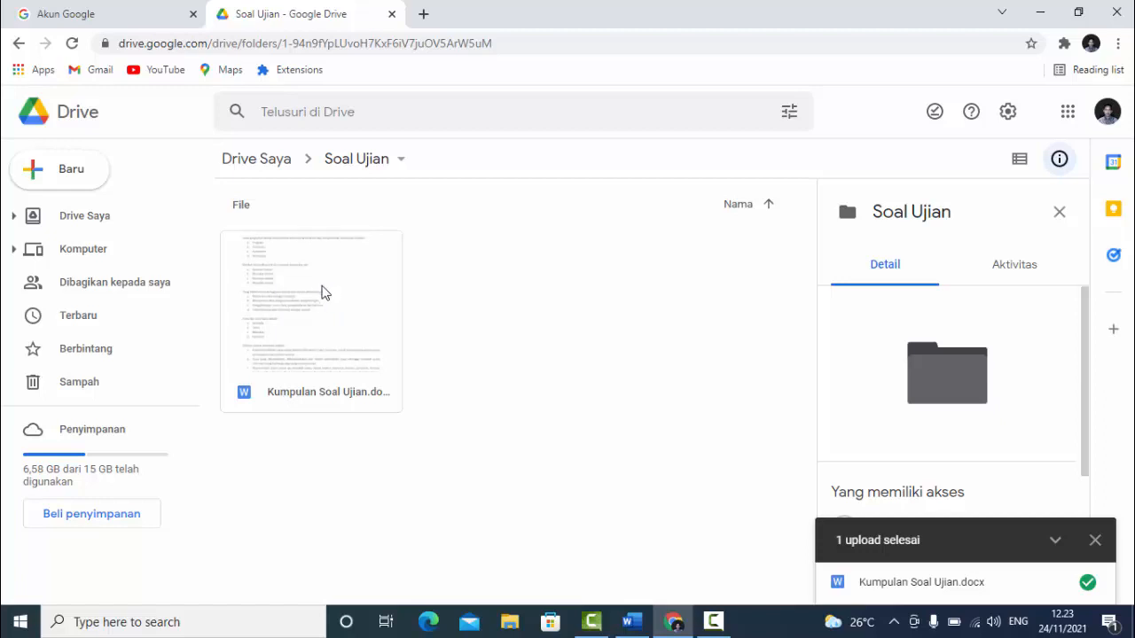
Open the uploaded Kumpulan Soal Ujian.docx with Google Dokumen
{"action": "left_click", "coordinate": [310, 281]}
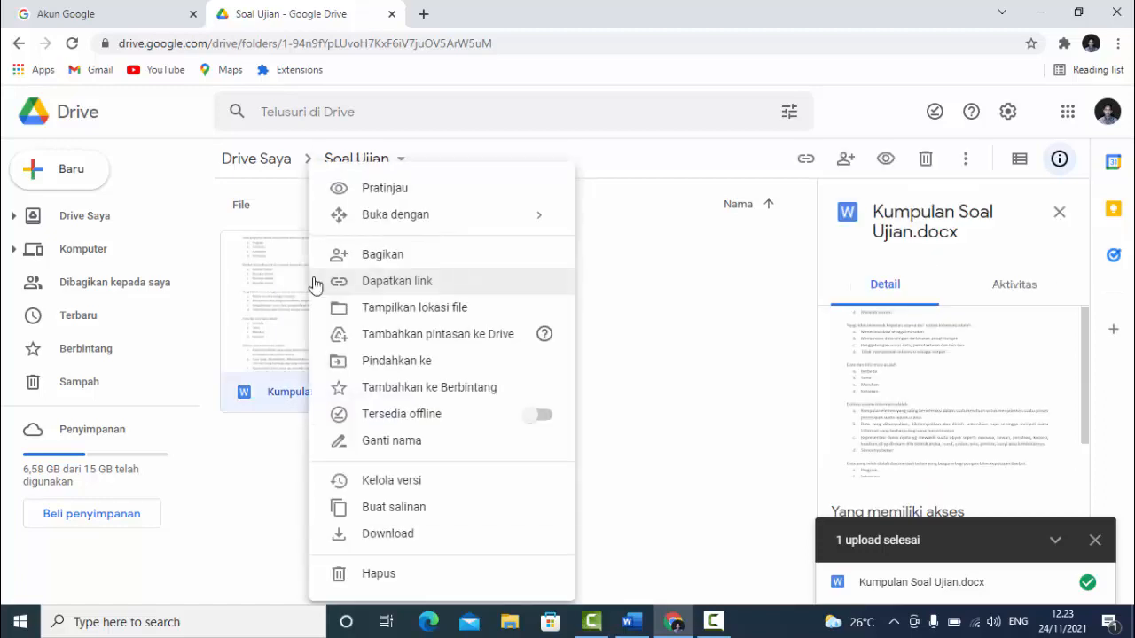
{"action": "mouse_move", "coordinate": [443, 224]}
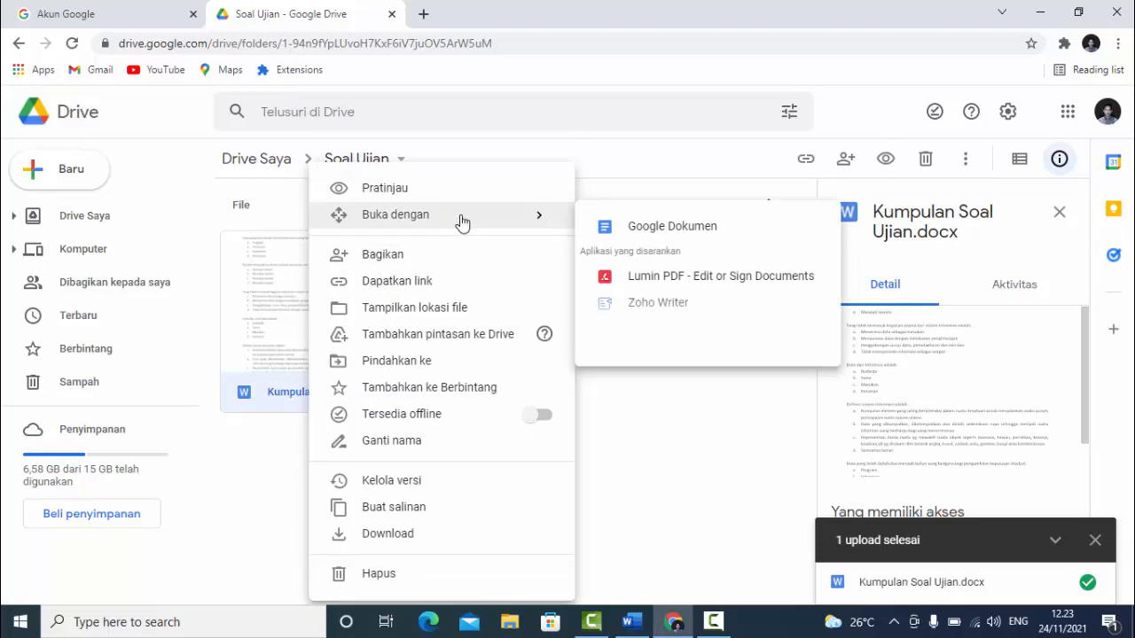
{"action": "left_click", "coordinate": [658, 231]}
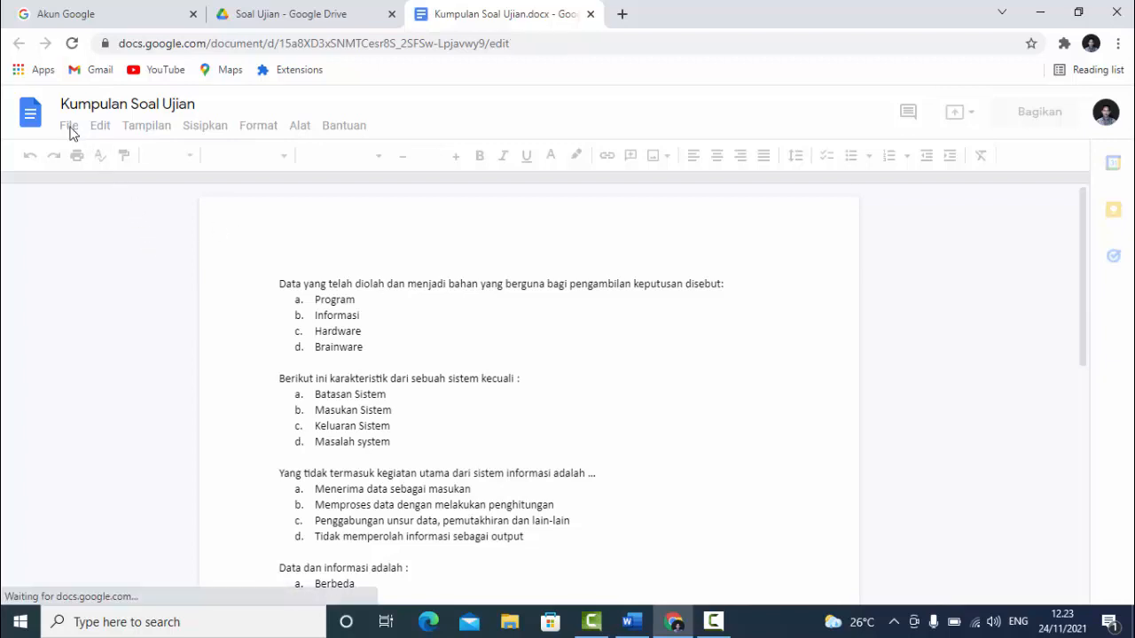
Save the Word file as a Google Dokumen copy and close the original DOCX version
{"action": "left_click", "coordinate": [69, 127]}
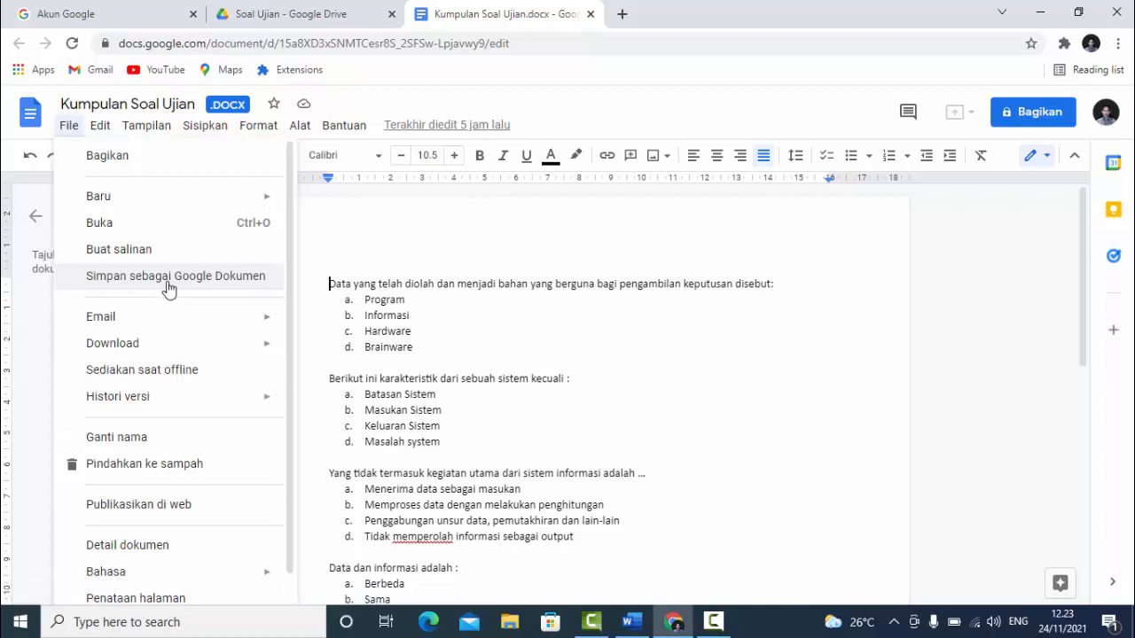
{"action": "left_click", "coordinate": [156, 286]}
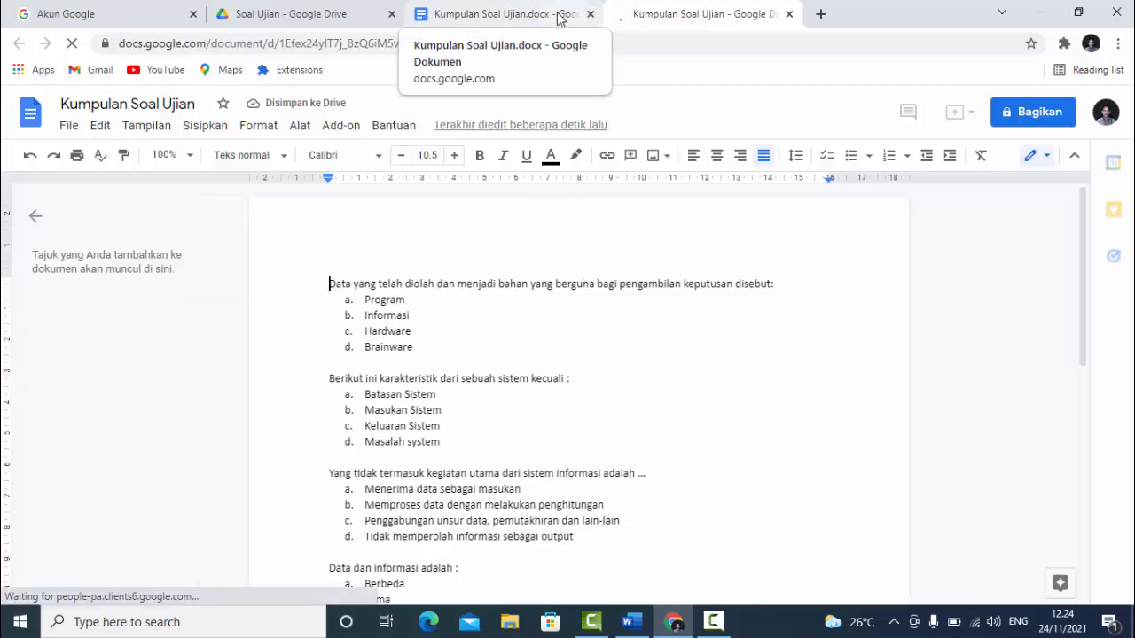
{"action": "left_click", "coordinate": [590, 14]}
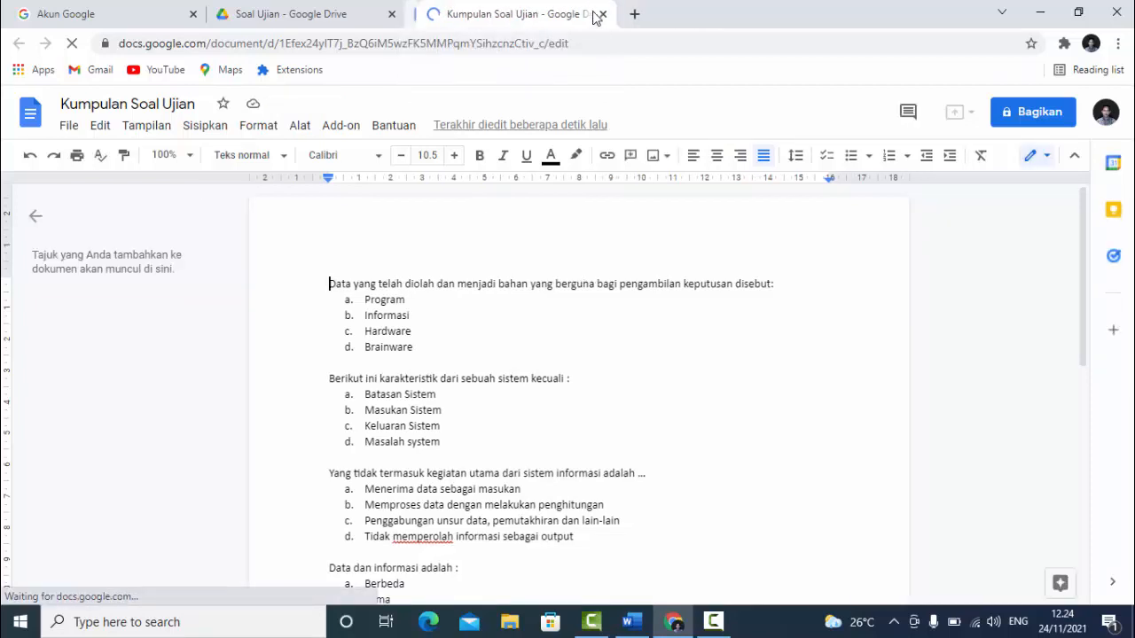
{"action": "left_click", "coordinate": [356, 295]}
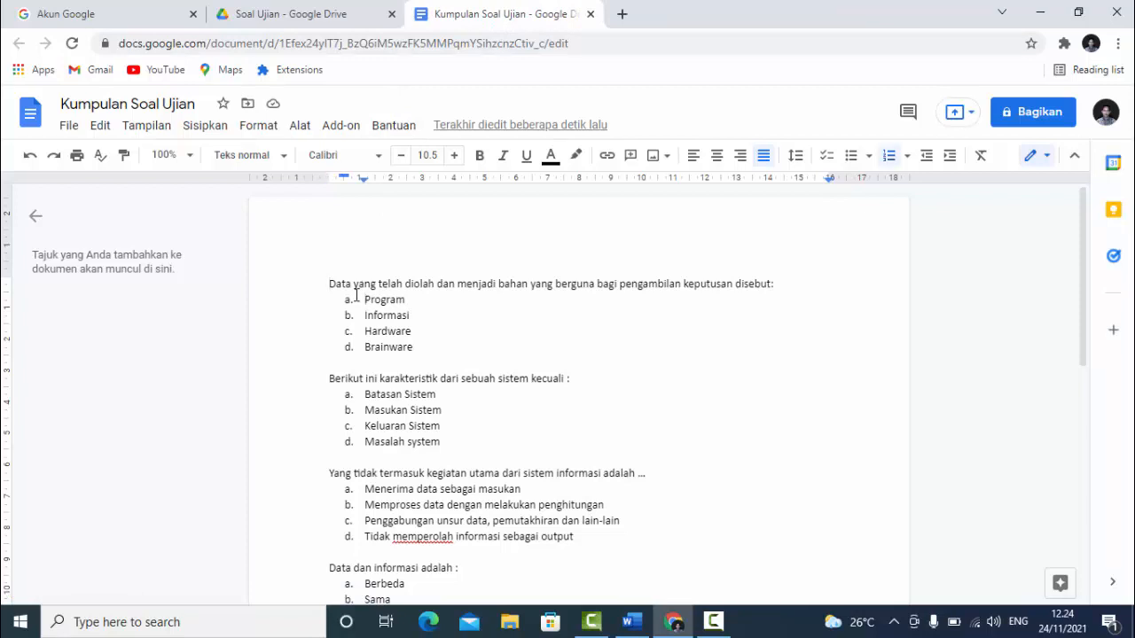
Create a blank Google Formulir inside the Soal Ujian folder in Drive
{"action": "left_click", "coordinate": [310, 14]}
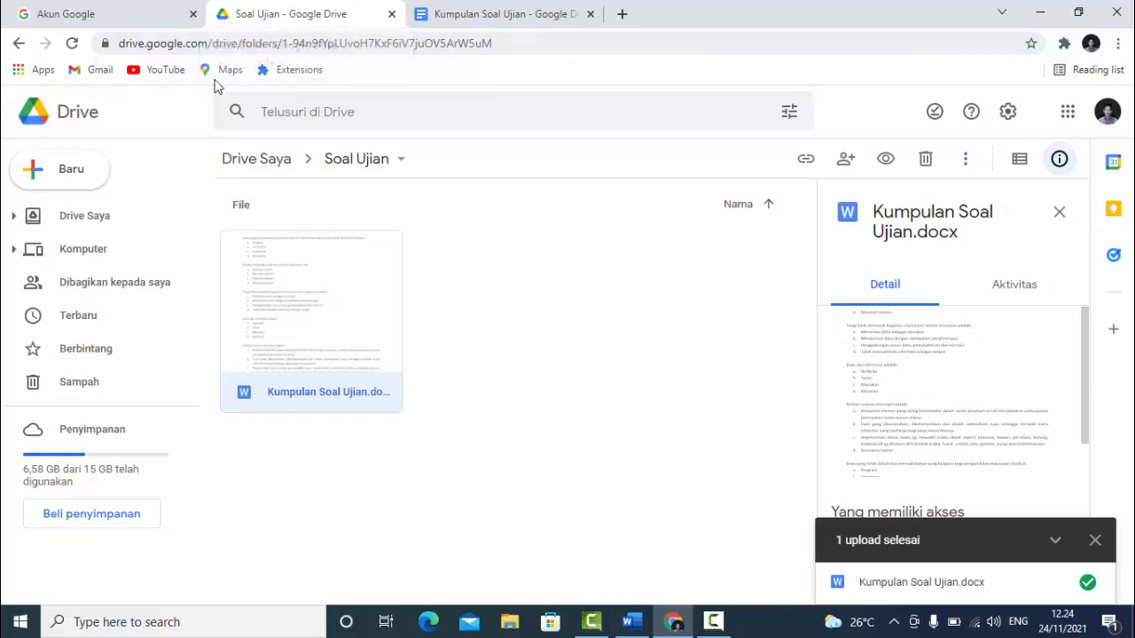
{"action": "left_click", "coordinate": [71, 172]}
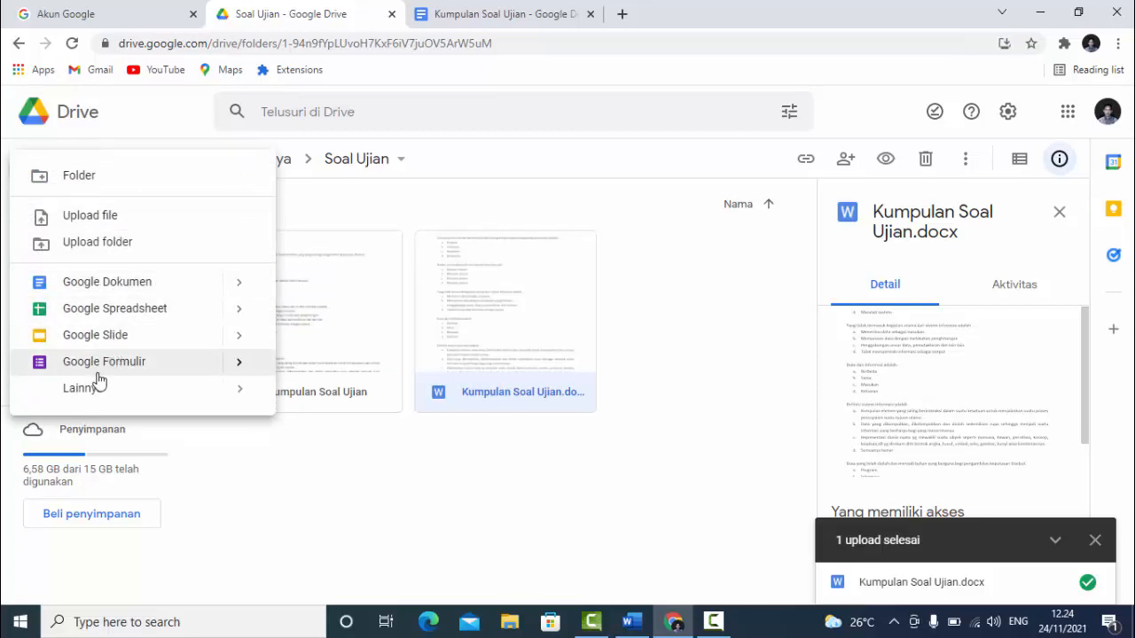
{"action": "mouse_move", "coordinate": [84, 397]}
{"action": "left_click", "coordinate": [104, 361]}
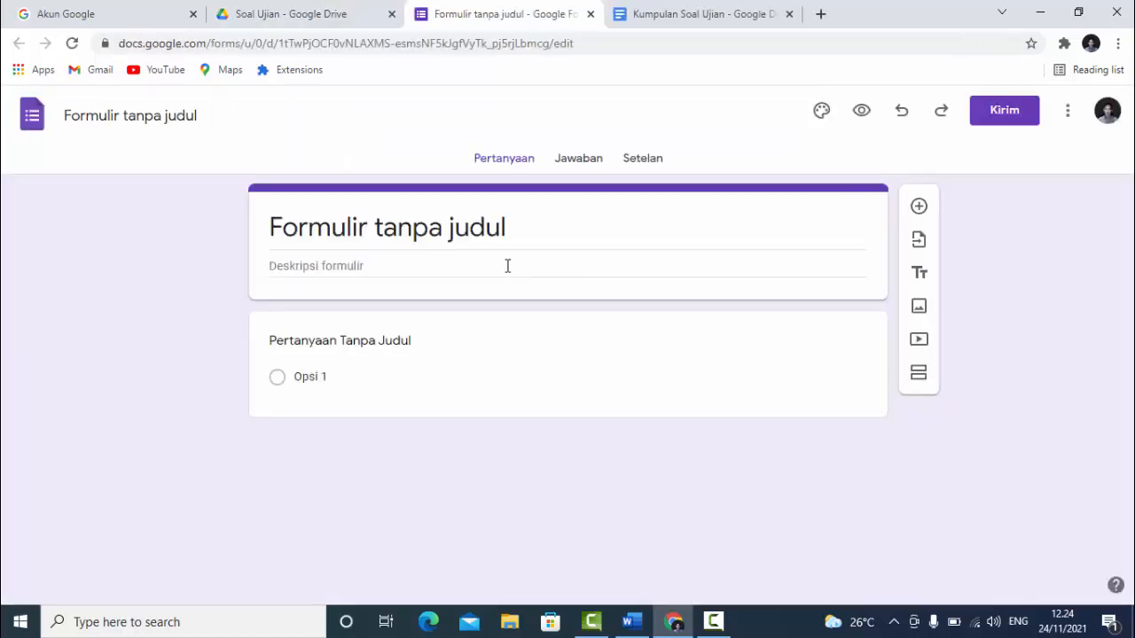
Replace the form's default title with Soal Ujian
{"action": "left_click", "coordinate": [352, 232]}
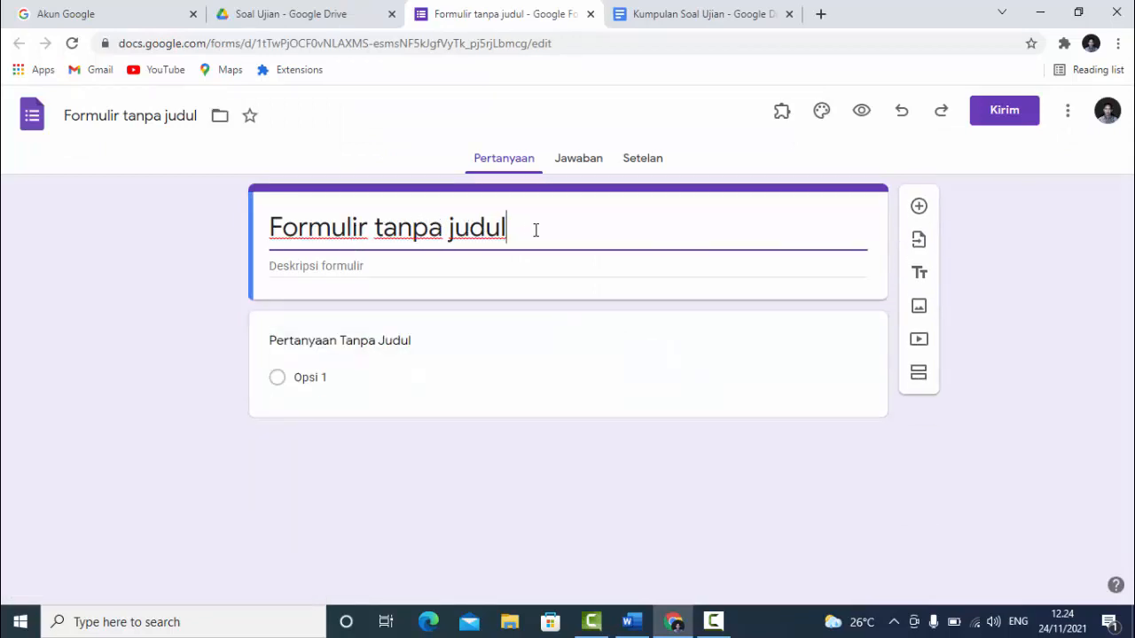
{"action": "left_click_drag", "start_coordinate": [535, 230], "coordinate": [244, 255]}
{"action": "type", "text": "S"}
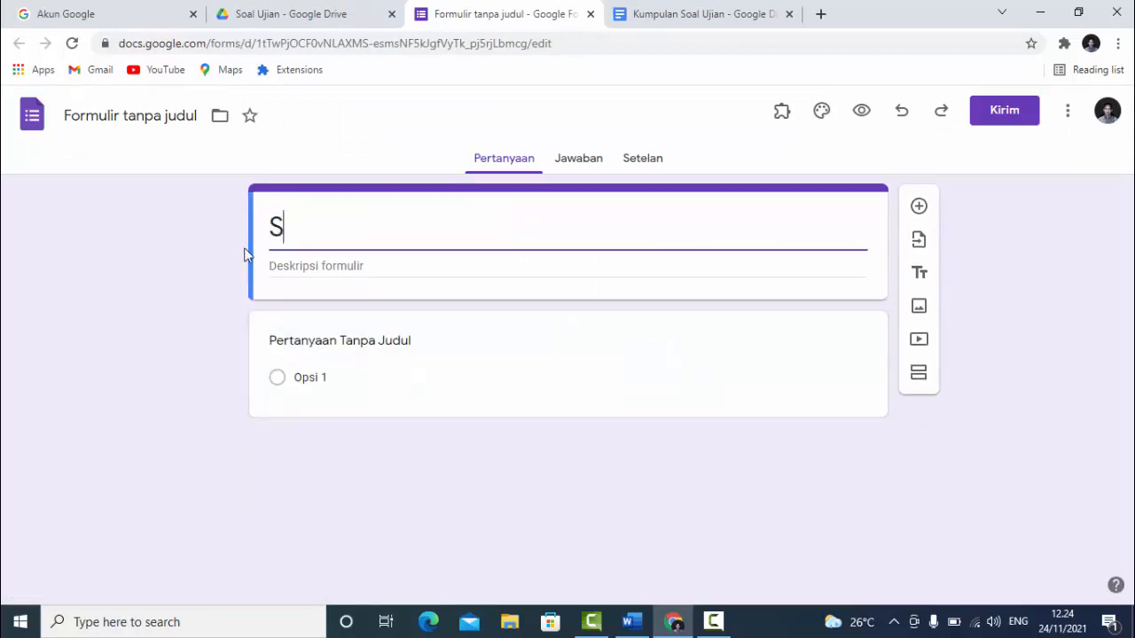
{"action": "type", "text": "oal Ujian"}
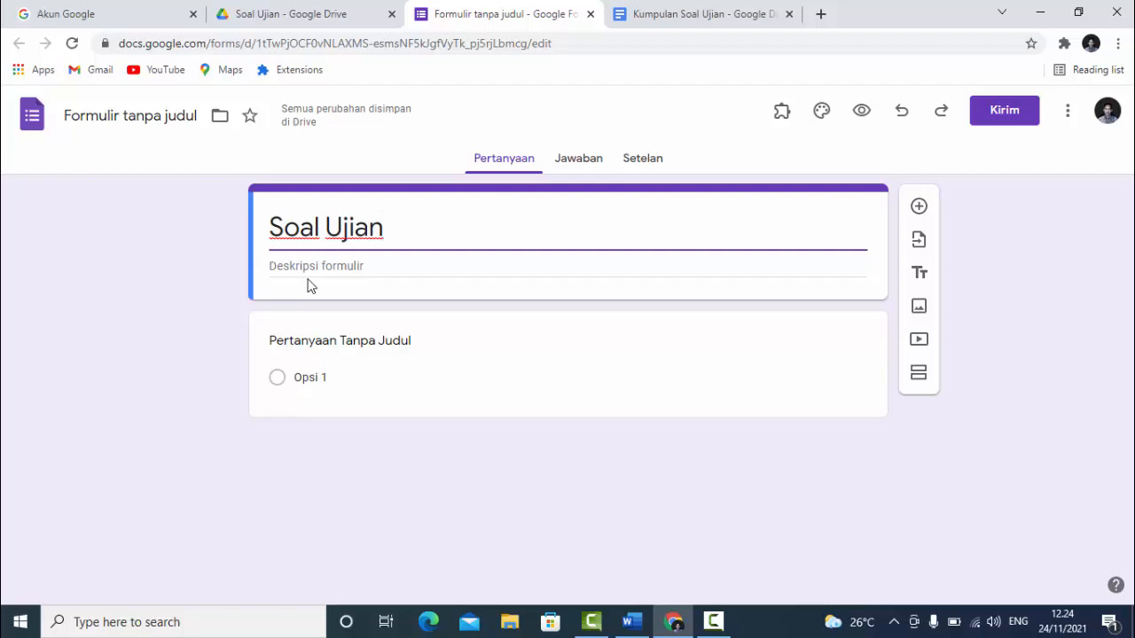
Add a Jawaban singkat question titled Nama below the form's title block
{"action": "left_click", "coordinate": [917, 208]}
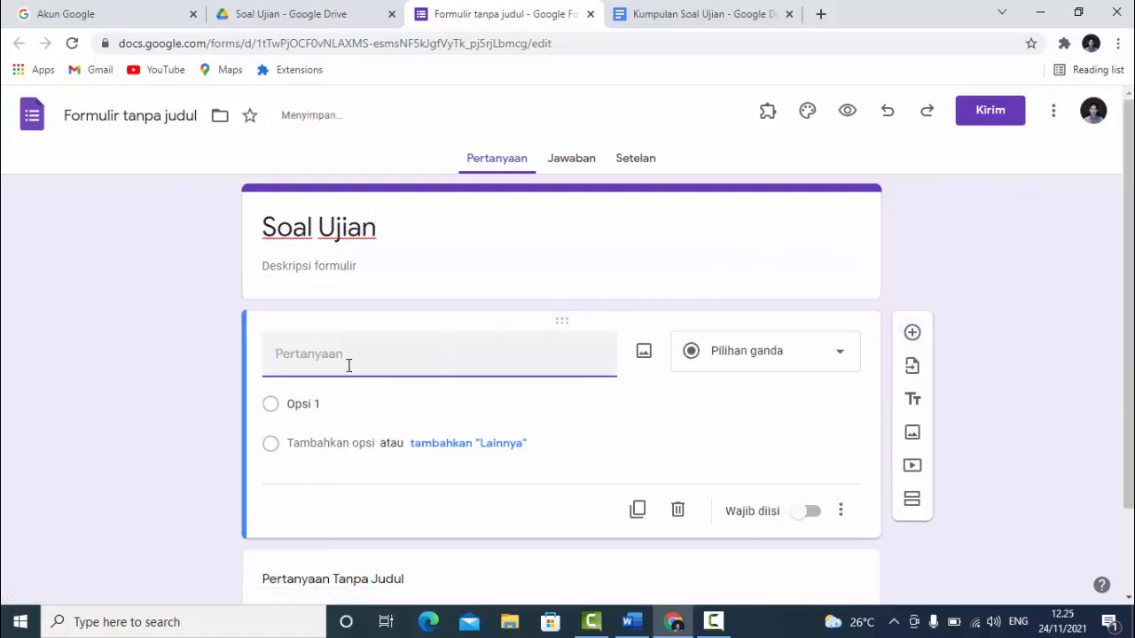
{"action": "left_click", "coordinate": [746, 358]}
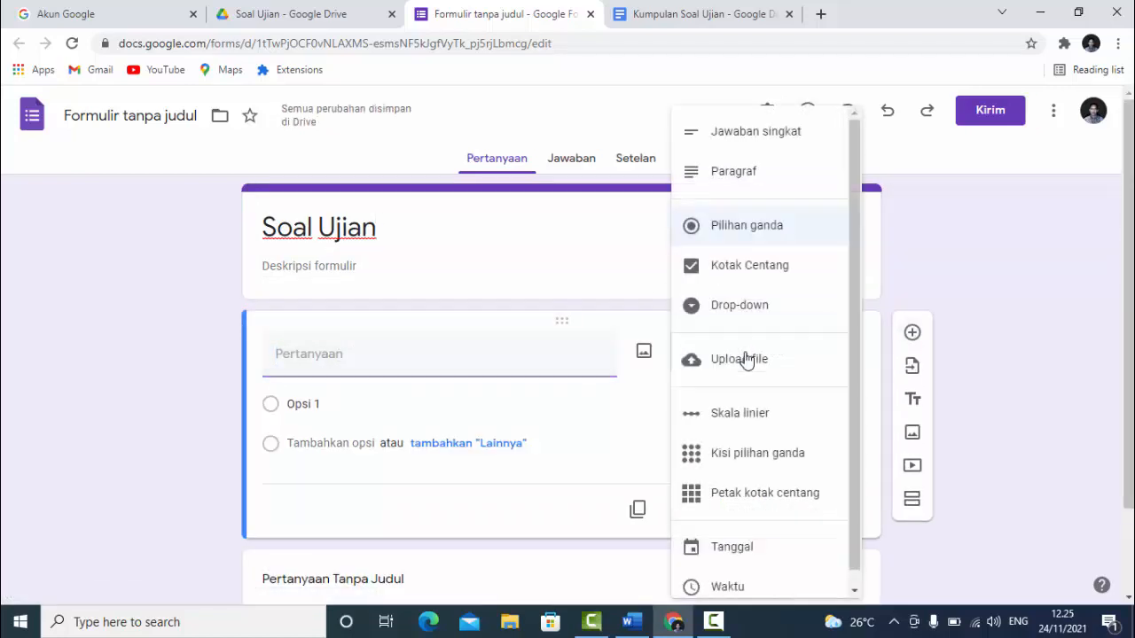
{"action": "left_click", "coordinate": [753, 137]}
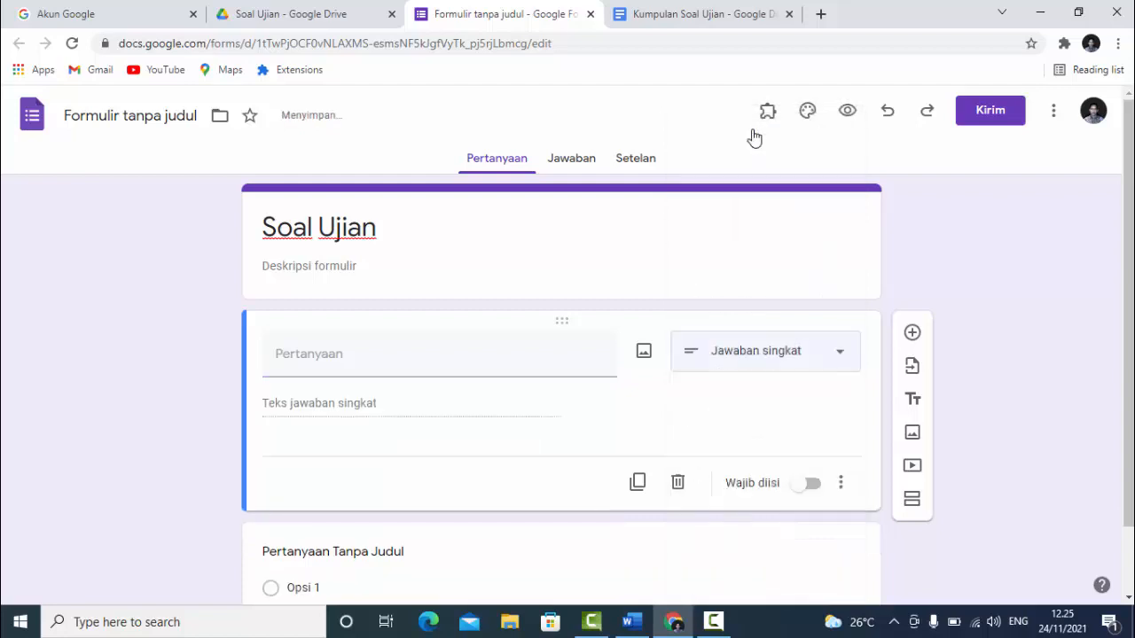
{"action": "left_click", "coordinate": [341, 361]}
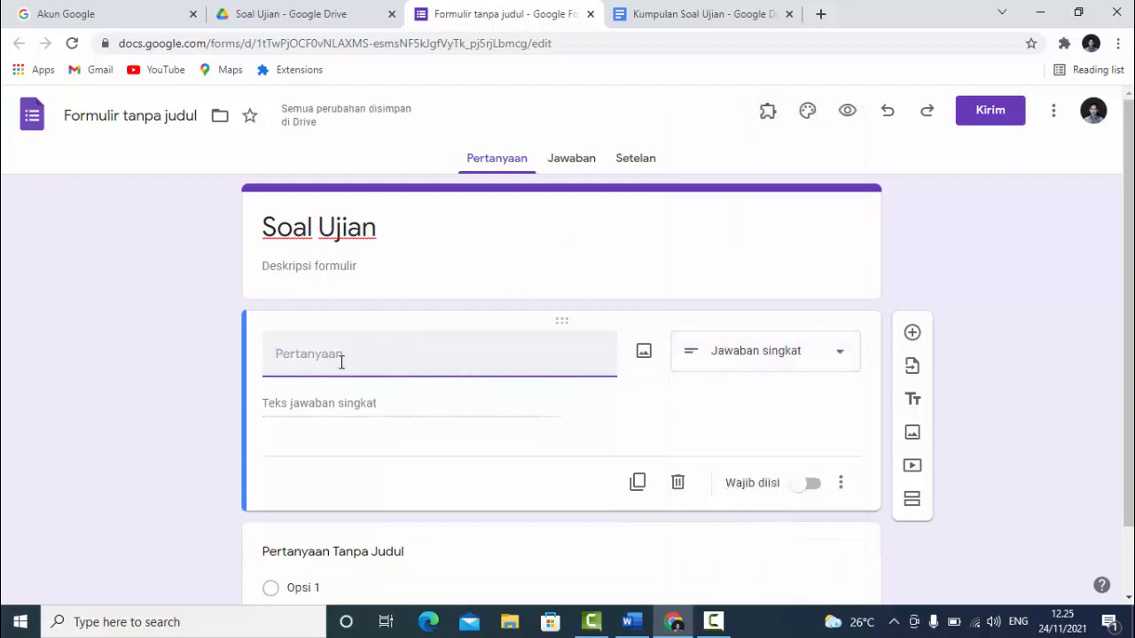
{"action": "type", "text": "Na"}
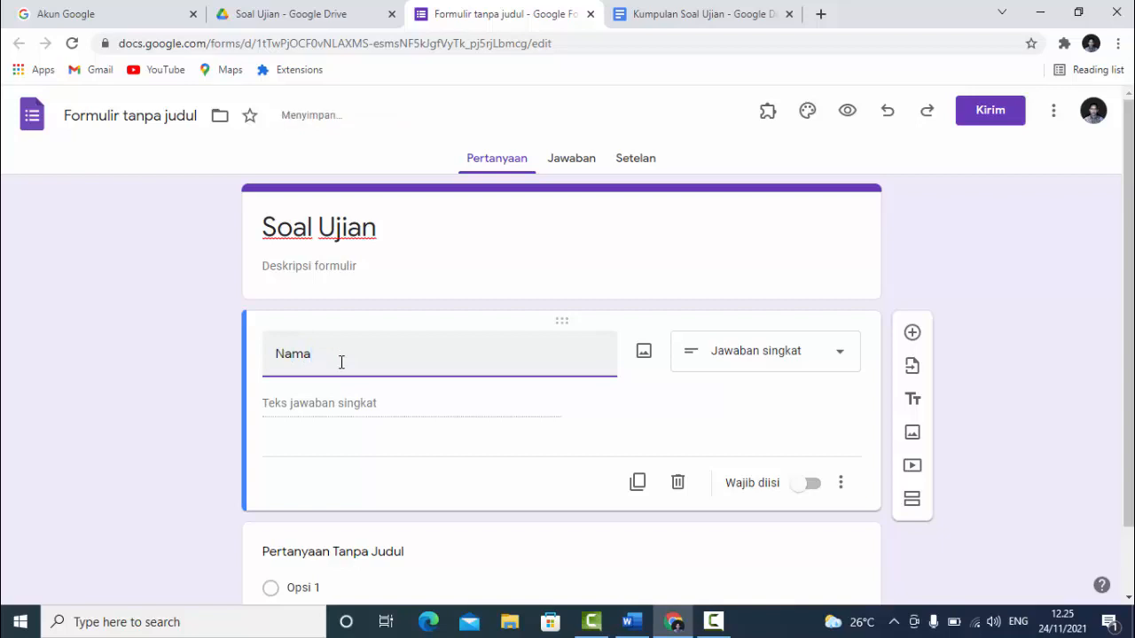
{"action": "type", "text": "ma"}
Add another Jawaban singkat question below Nama and title it Email
{"action": "left_click", "coordinate": [912, 335]}
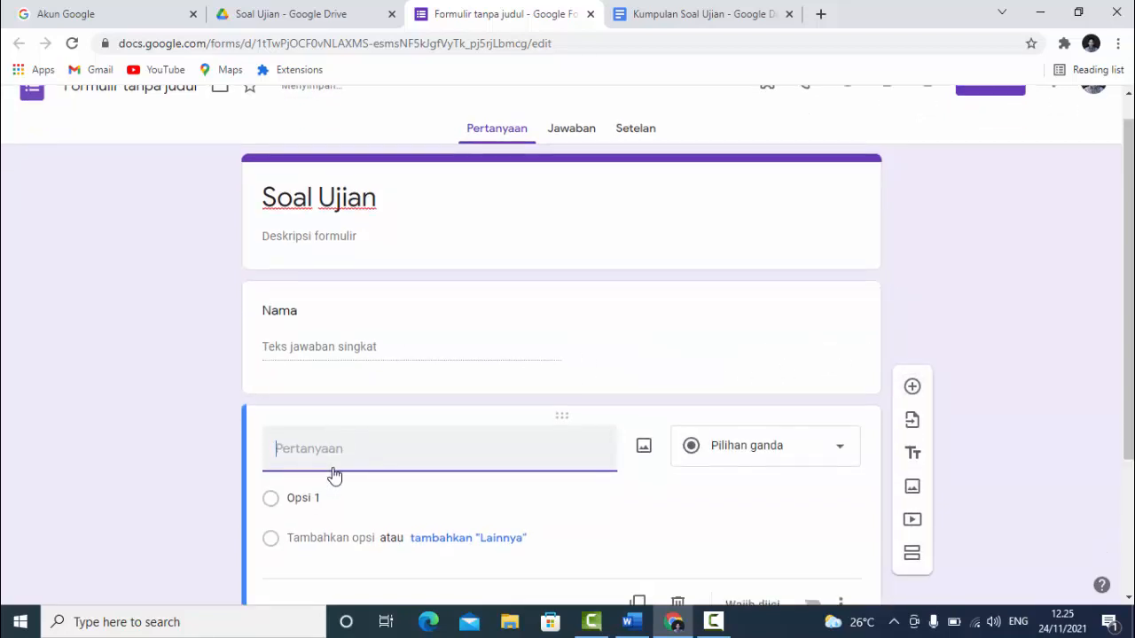
{"action": "left_click", "coordinate": [812, 396]}
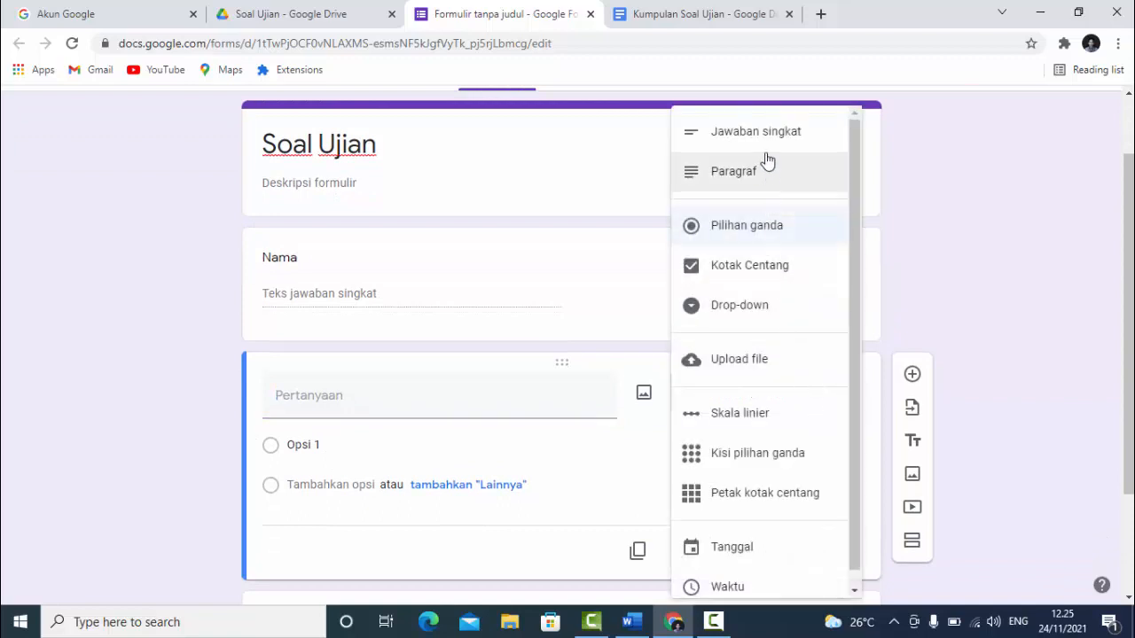
{"action": "left_click", "coordinate": [755, 133]}
{"action": "left_click", "coordinate": [354, 402]}
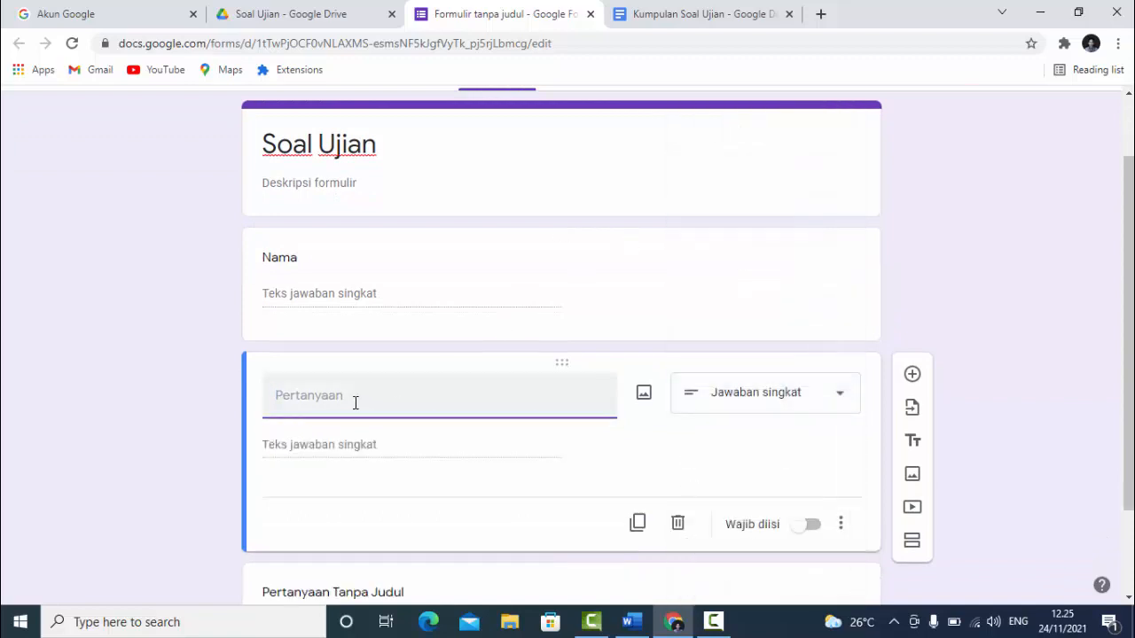
{"action": "type", "text": "Email"}
{"action": "scroll", "coordinate": [435, 380], "scroll_direction": "down", "scroll_amount": 2}
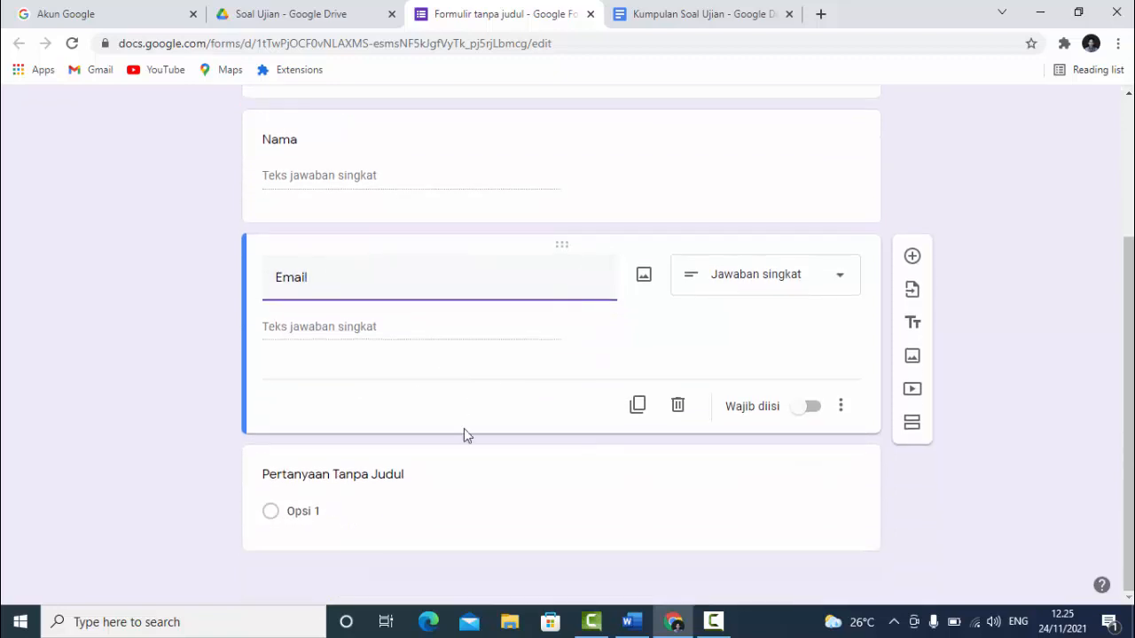
{"action": "left_click", "coordinate": [423, 453]}
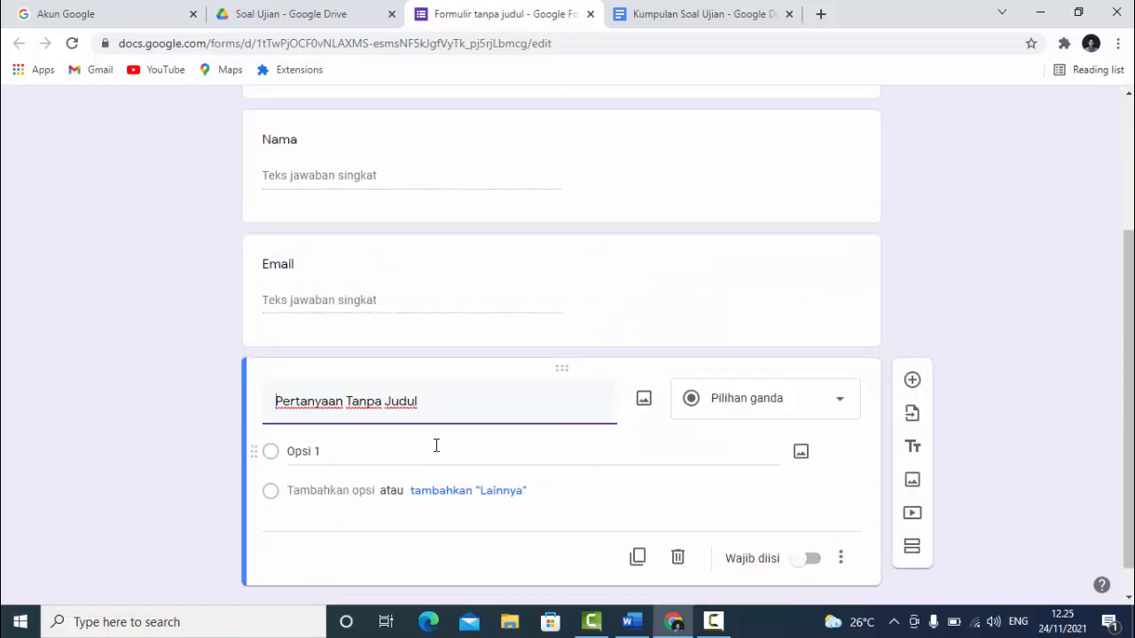
{"action": "scroll", "coordinate": [435, 445], "scroll_direction": "up", "scroll_amount": 1}
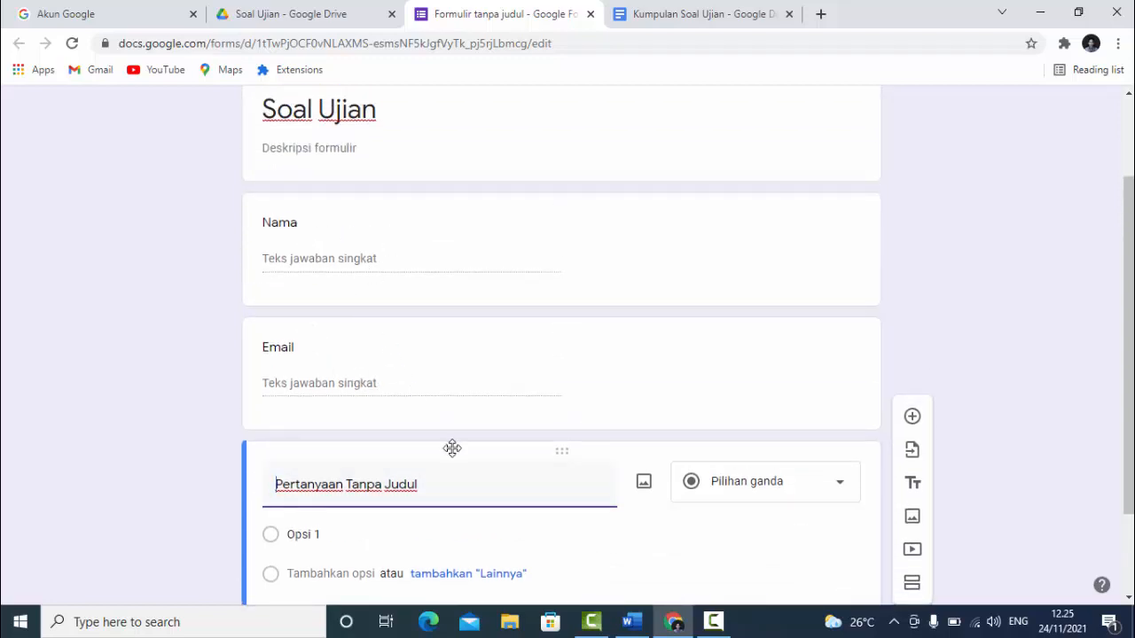
{"action": "scroll", "coordinate": [454, 449], "scroll_direction": "down", "scroll_amount": 1}
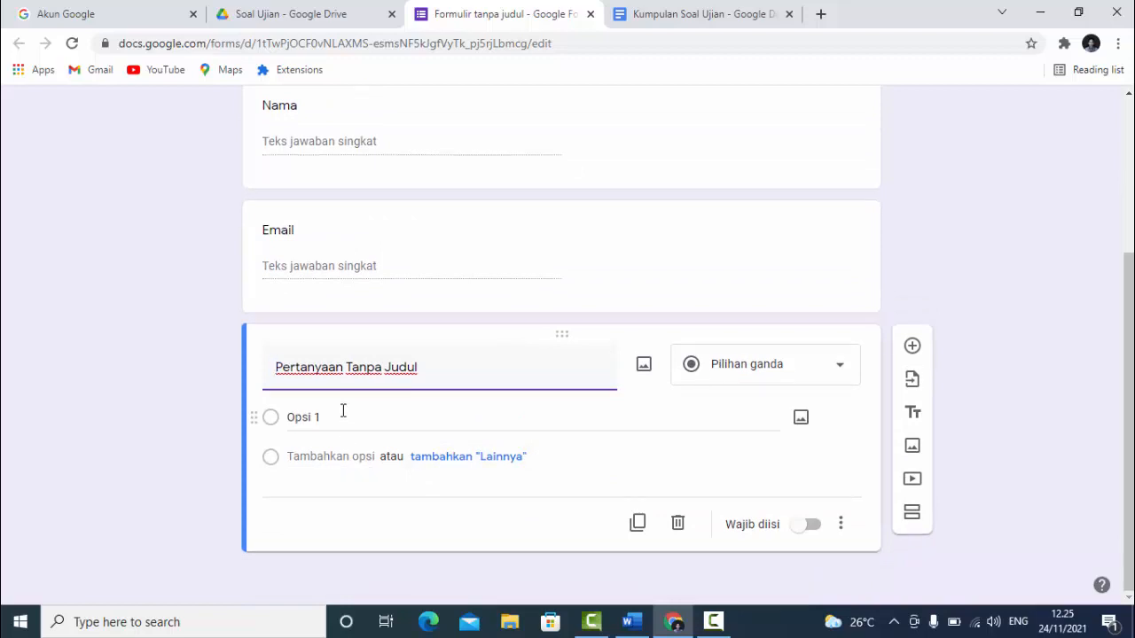
Turn the form into a quiz by enabling Jadikan ini sebagai kuis, and return to the questions
{"action": "scroll", "coordinate": [416, 445], "scroll_direction": "up", "scroll_amount": 3}
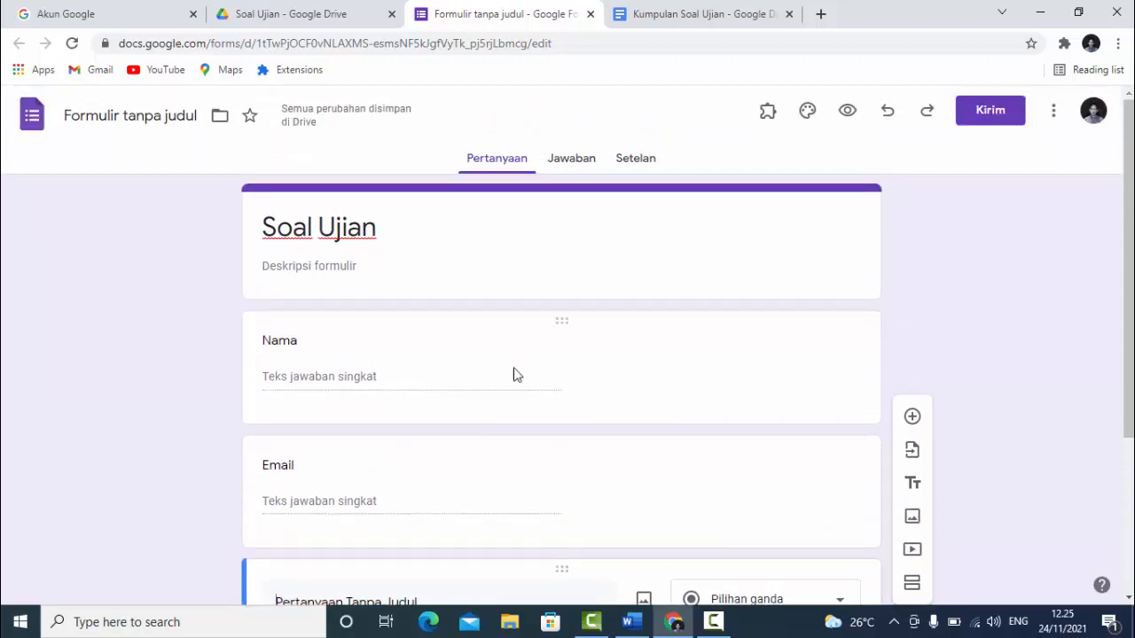
{"action": "left_click", "coordinate": [633, 166]}
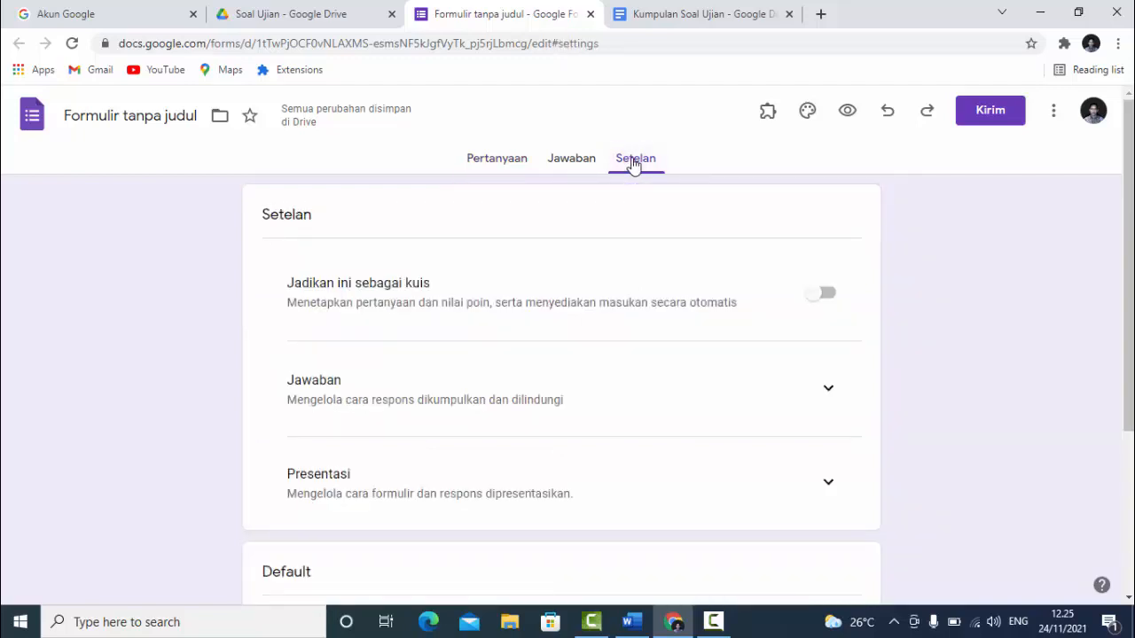
{"action": "left_click", "coordinate": [822, 293]}
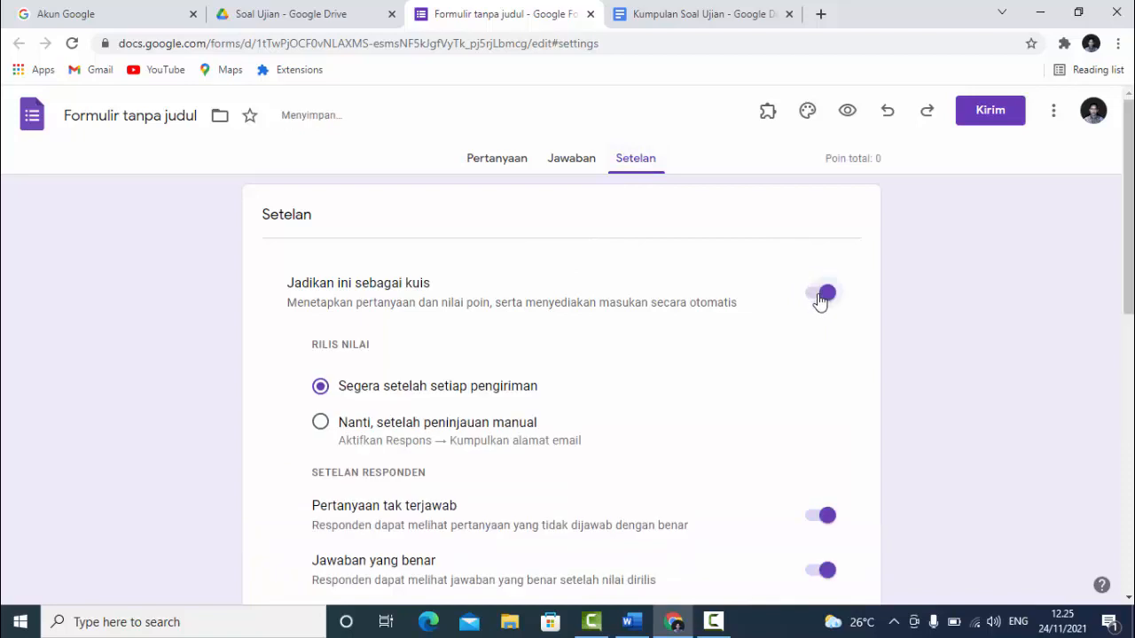
{"action": "left_click", "coordinate": [494, 167]}
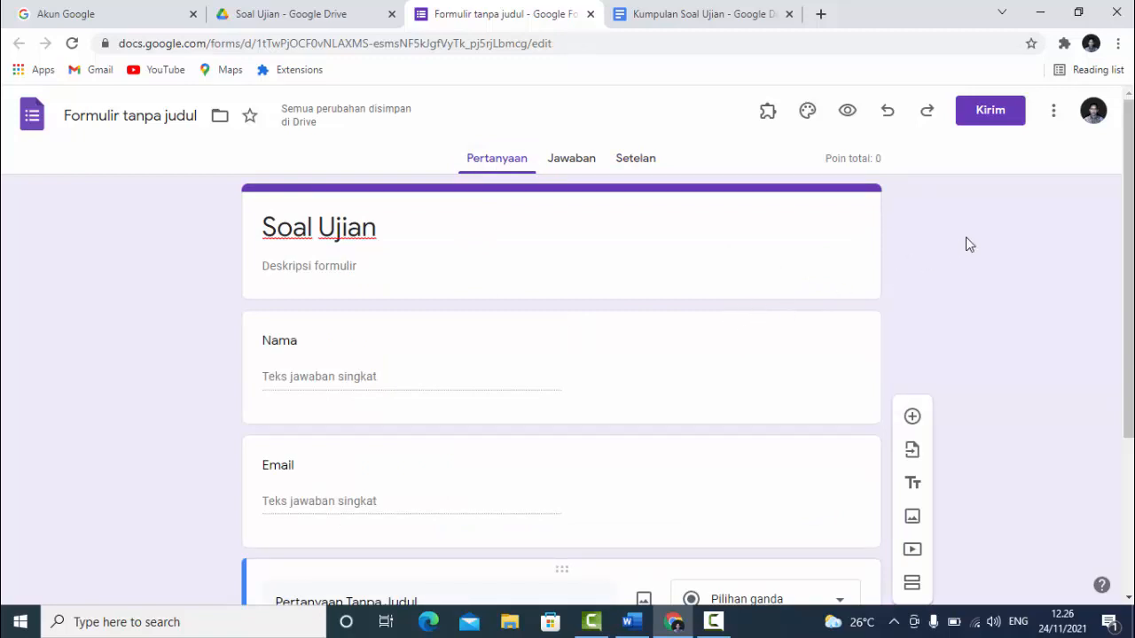
Search the Google Workspace Marketplace add-ons for Form Builder and open the details of the Jivrus Technologies add-on
{"action": "left_click", "coordinate": [1053, 118]}
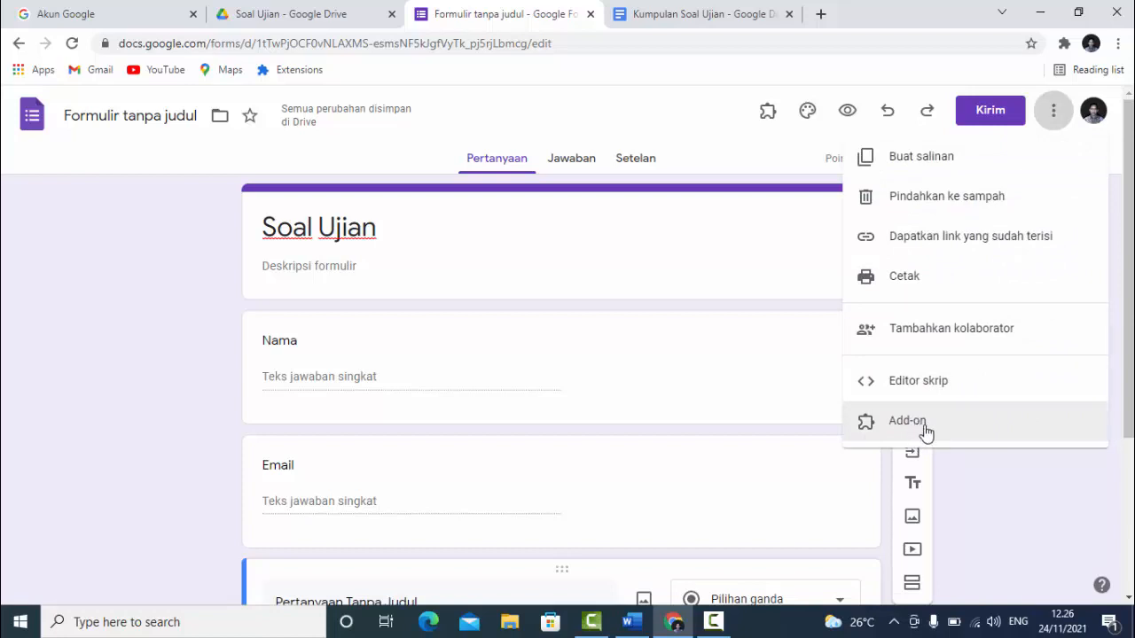
{"action": "left_click", "coordinate": [924, 432]}
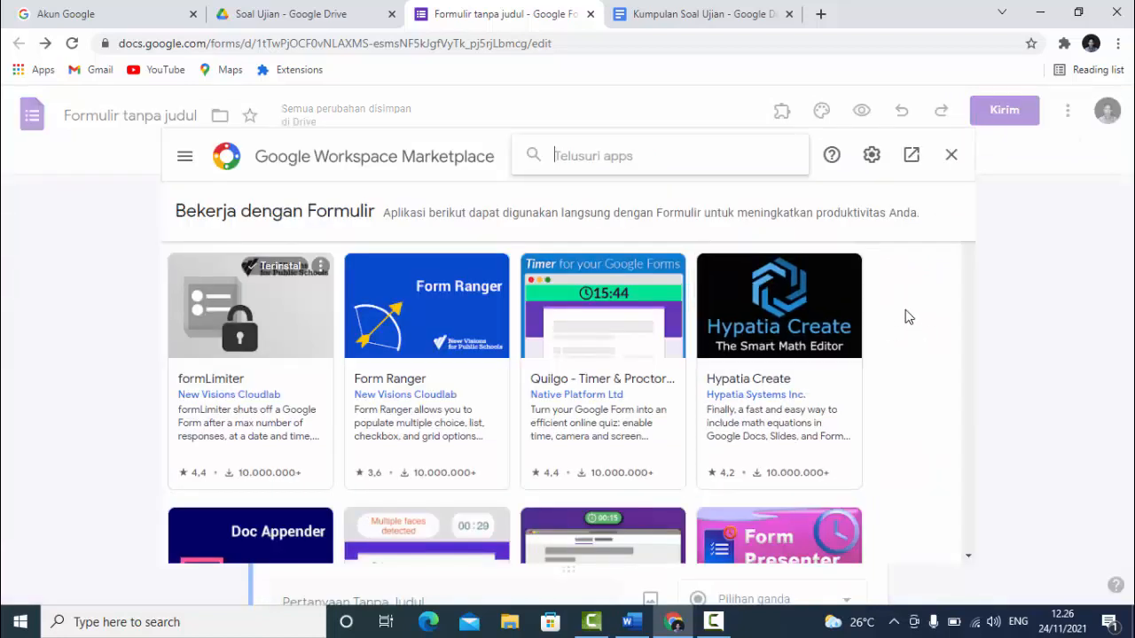
{"action": "left_click", "coordinate": [601, 156]}
{"action": "type", "text": "form "}
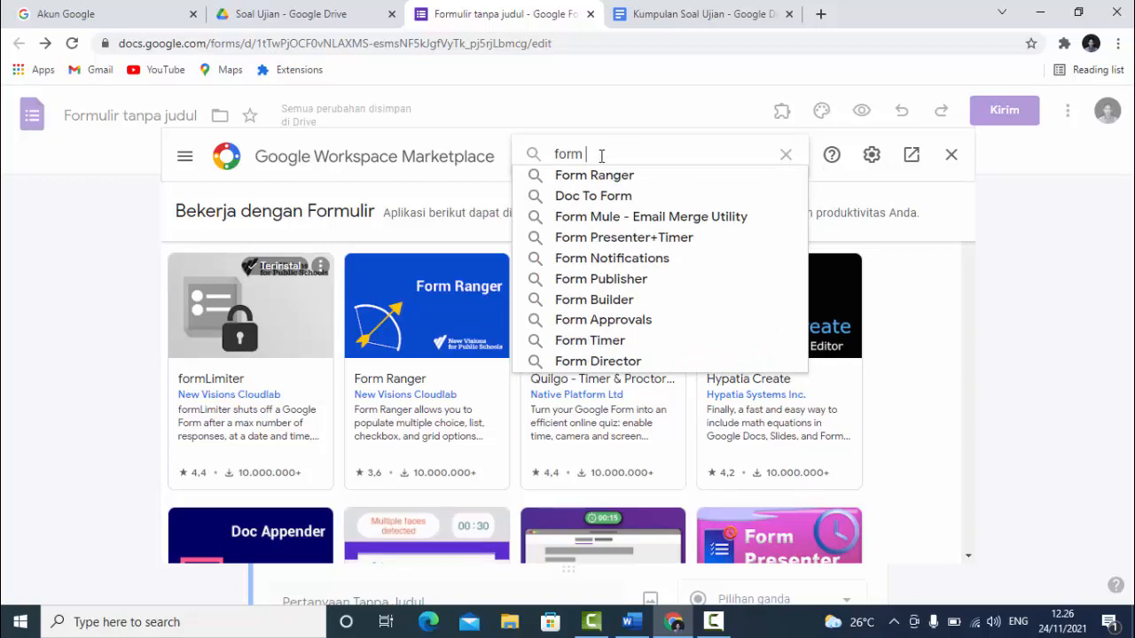
{"action": "type", "text": "bu"}
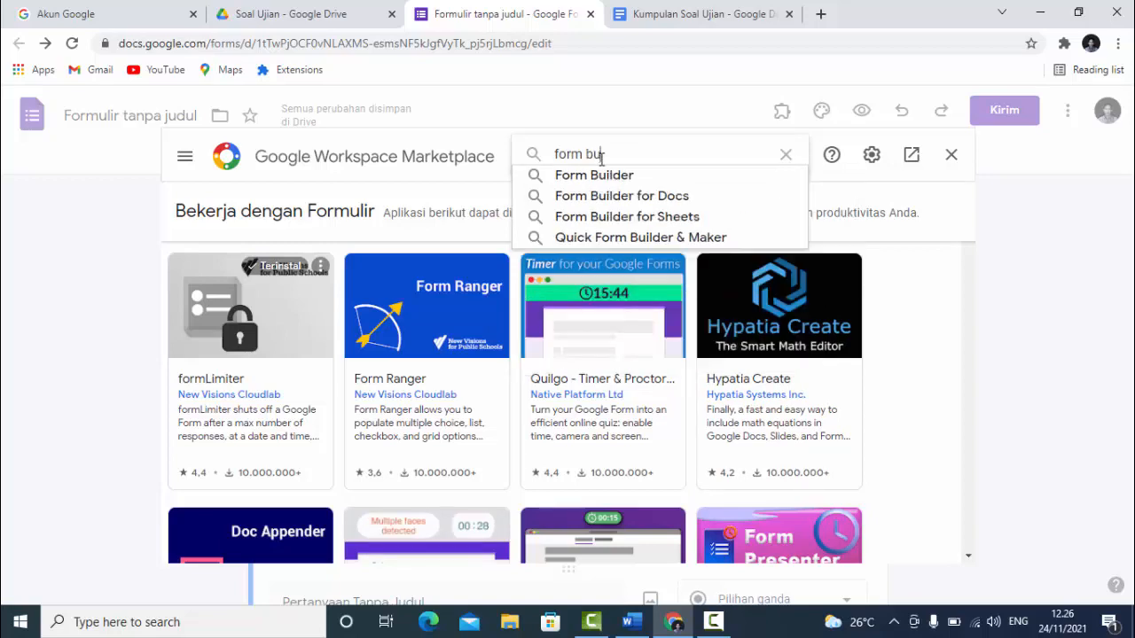
{"action": "left_click", "coordinate": [587, 178]}
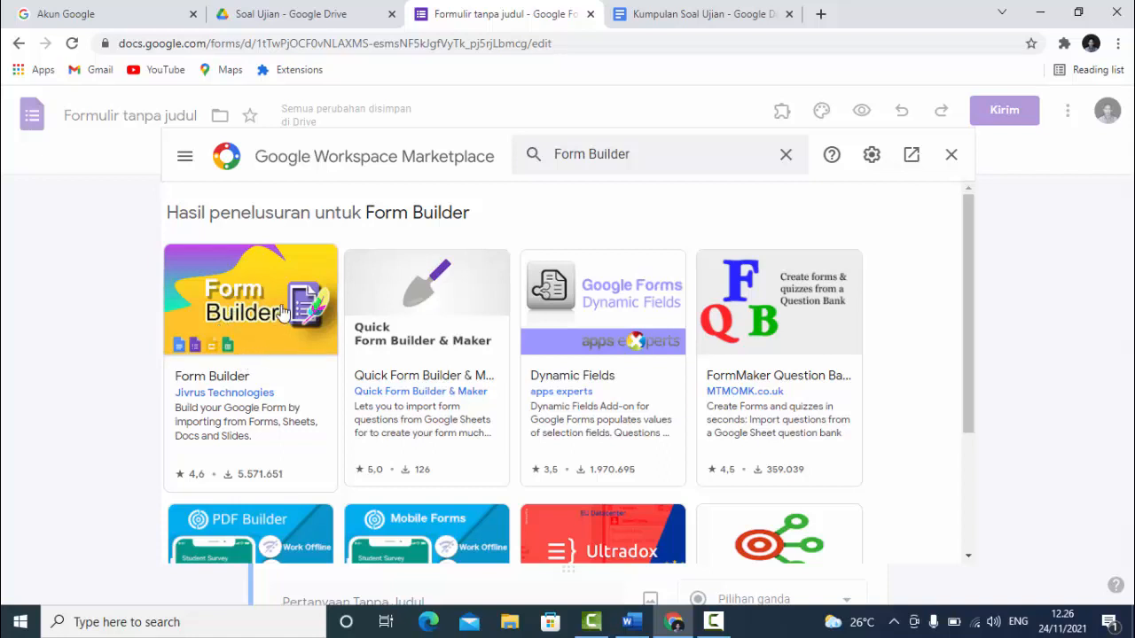
{"action": "left_click", "coordinate": [233, 301]}
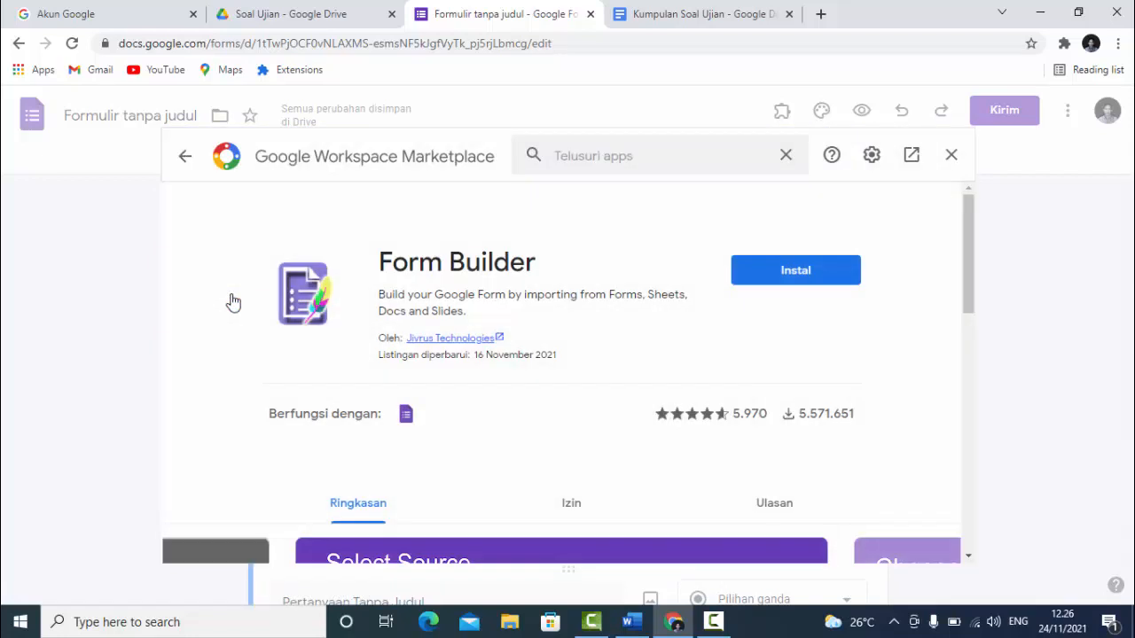
Install the Form Builder add-on, granting it access to the signed-in Google account, and close the Marketplace
{"action": "left_click", "coordinate": [798, 273]}
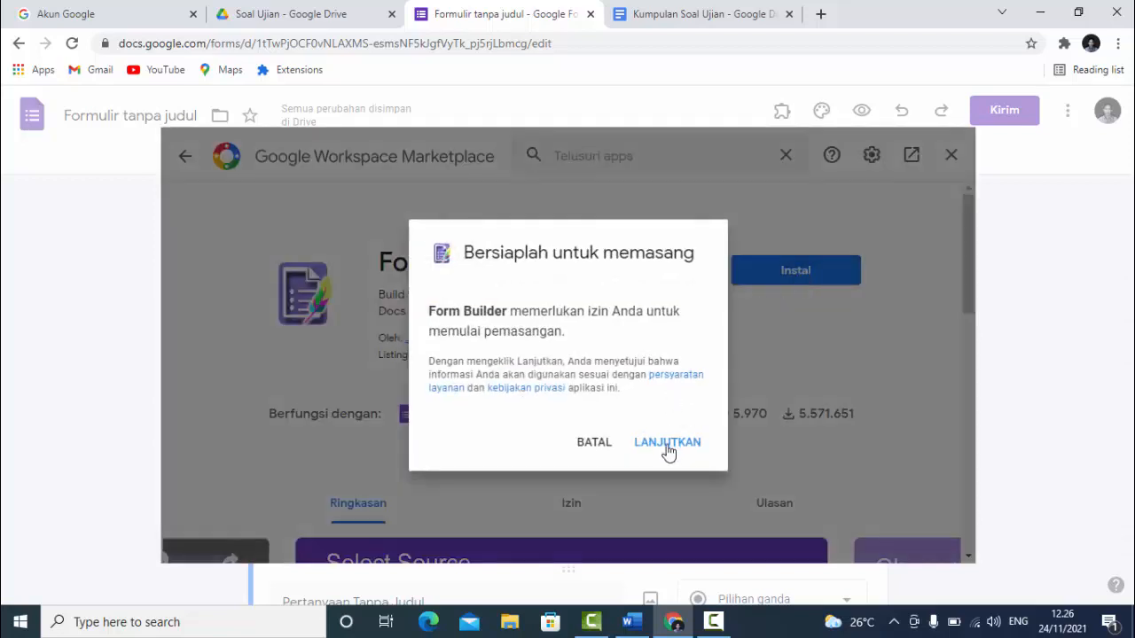
{"action": "left_click", "coordinate": [667, 443]}
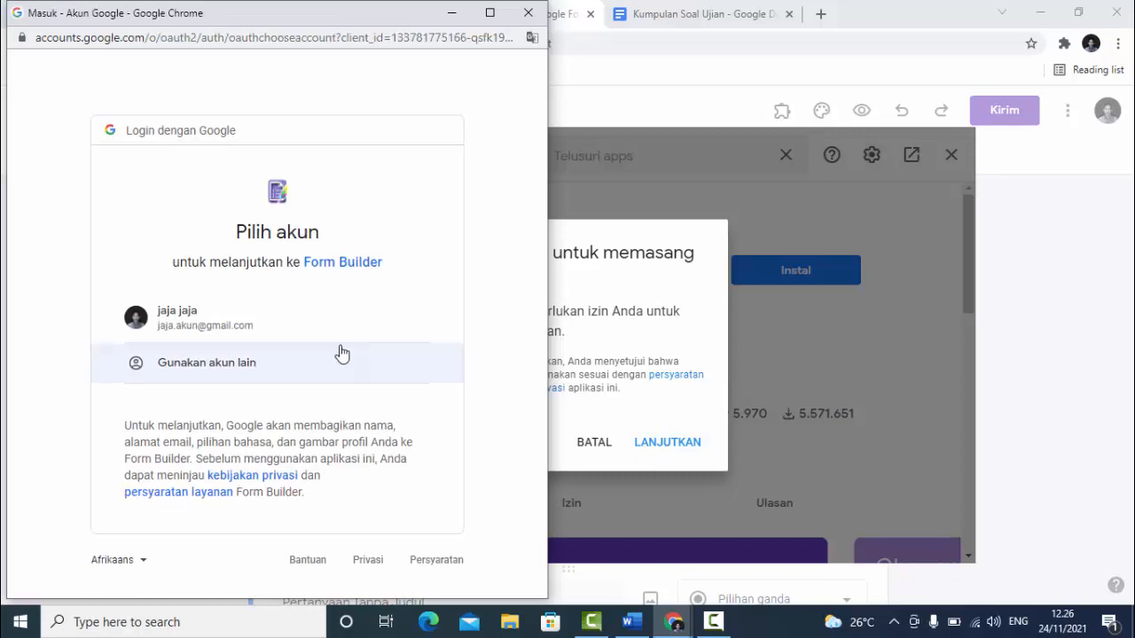
{"action": "left_click", "coordinate": [179, 321]}
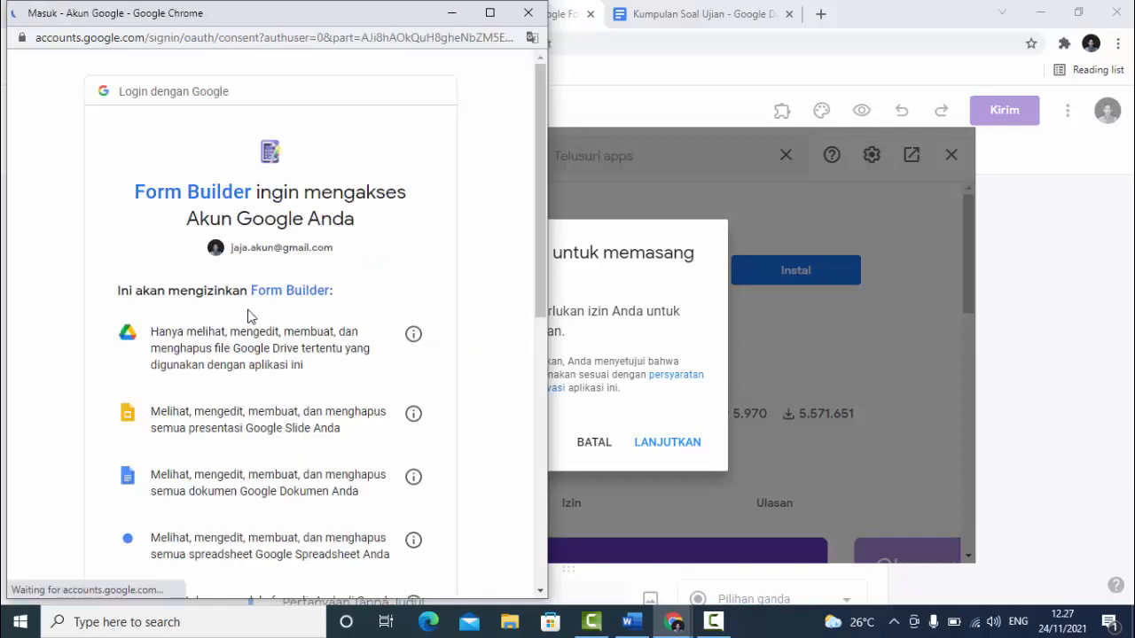
{"action": "scroll", "coordinate": [437, 285], "scroll_direction": "down", "scroll_amount": 5}
{"action": "scroll", "coordinate": [437, 285], "scroll_direction": "down", "scroll_amount": 2}
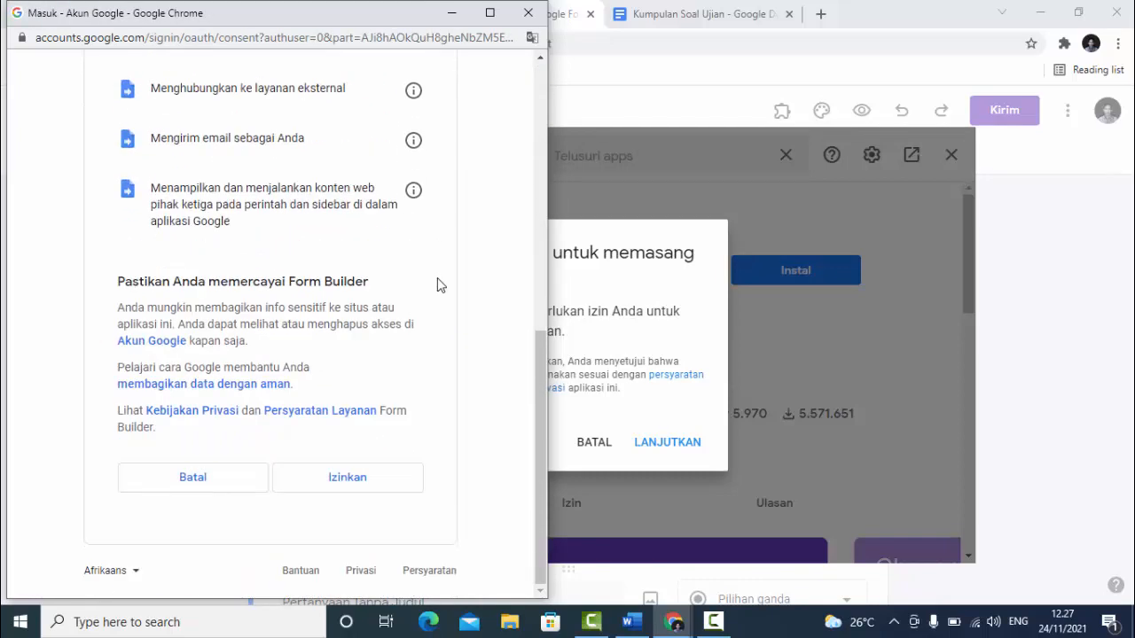
{"action": "left_click", "coordinate": [332, 485]}
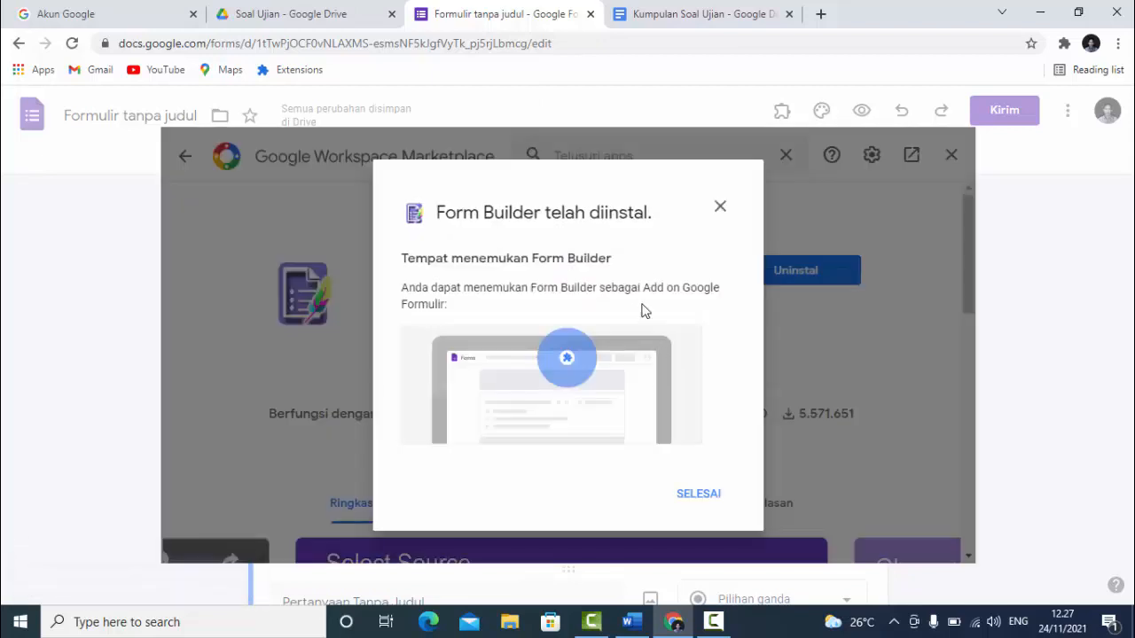
{"action": "left_click", "coordinate": [698, 493]}
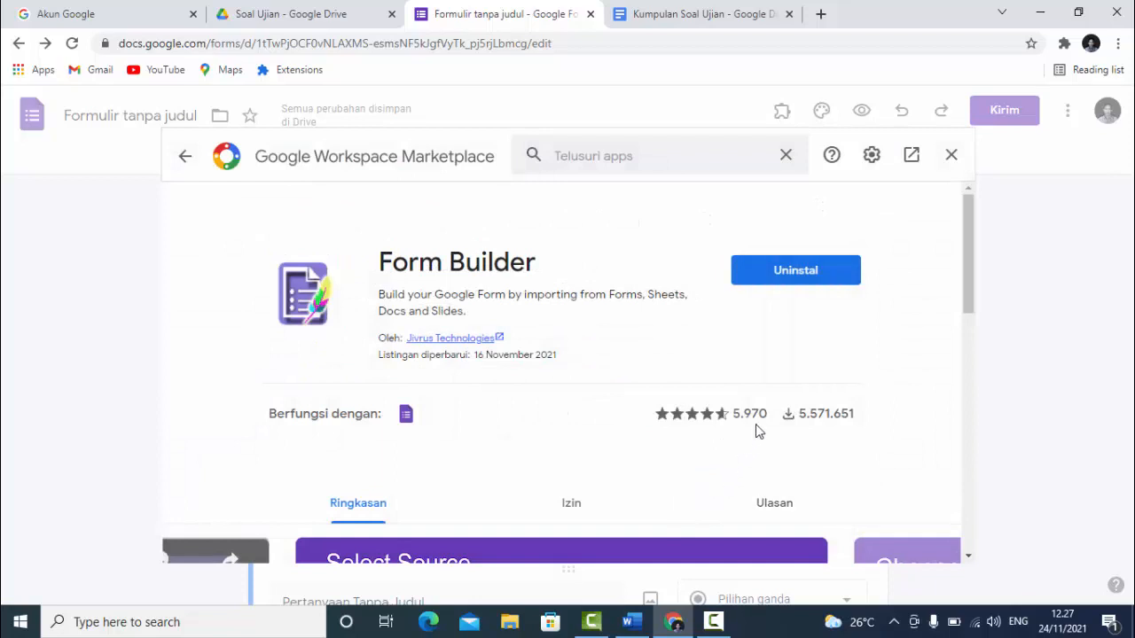
{"action": "left_click", "coordinate": [951, 158]}
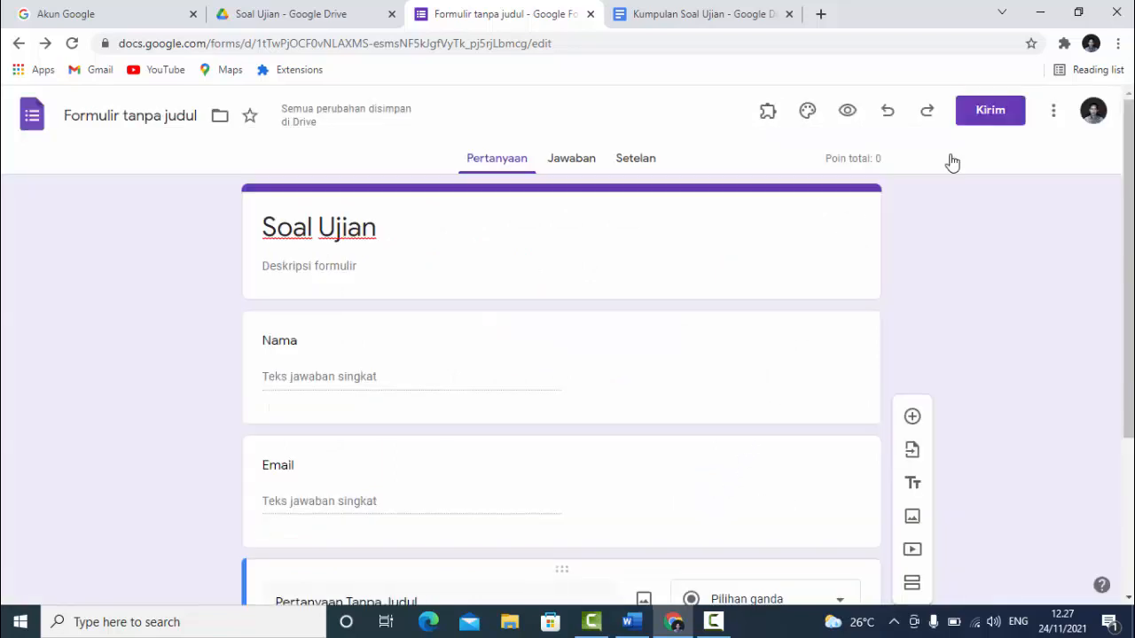
Start the Form Builder add-on and choose Google Docs as the source to import questions from
{"action": "left_click", "coordinate": [766, 111]}
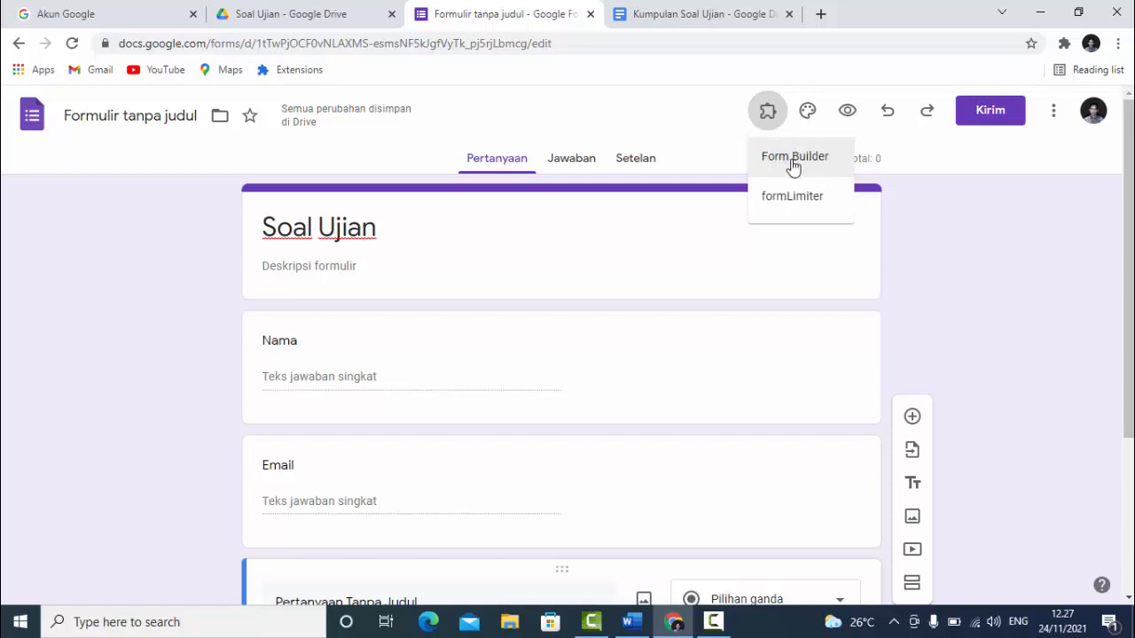
{"action": "left_click", "coordinate": [794, 160]}
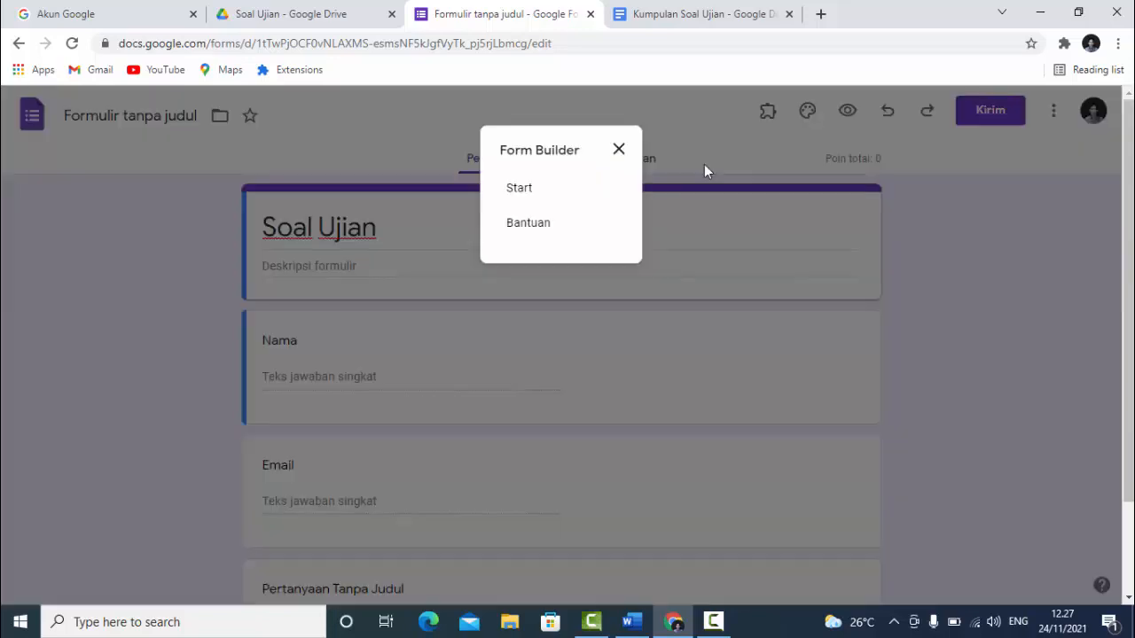
{"action": "left_click", "coordinate": [517, 191]}
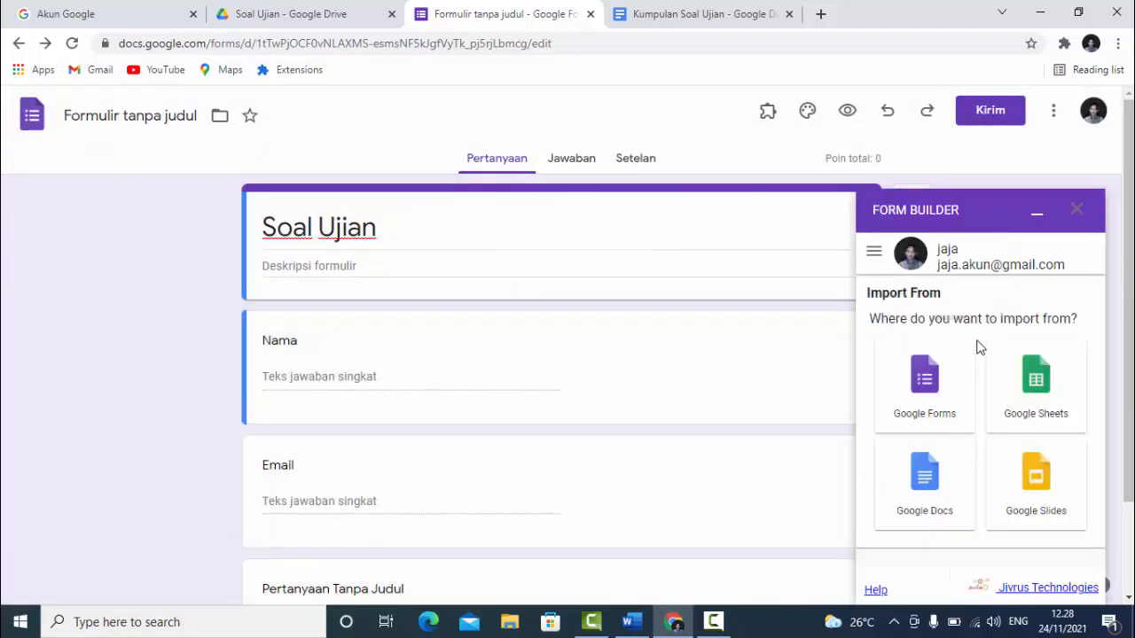
{"action": "scroll", "coordinate": [935, 413], "scroll_direction": "down", "scroll_amount": 1}
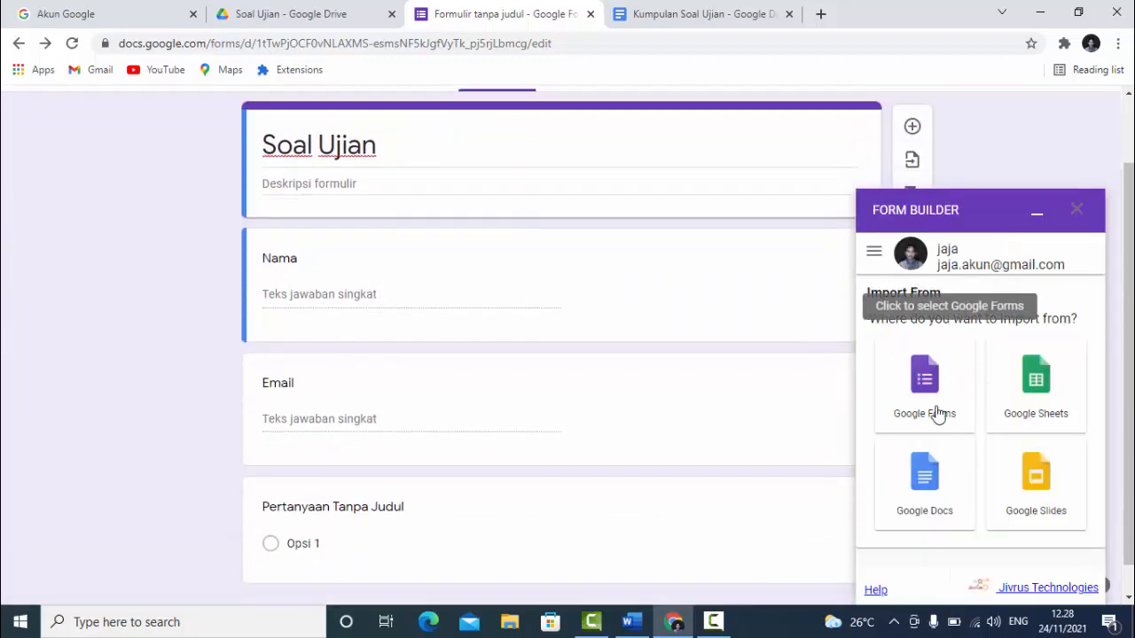
{"action": "scroll", "coordinate": [937, 414], "scroll_direction": "up", "scroll_amount": 2}
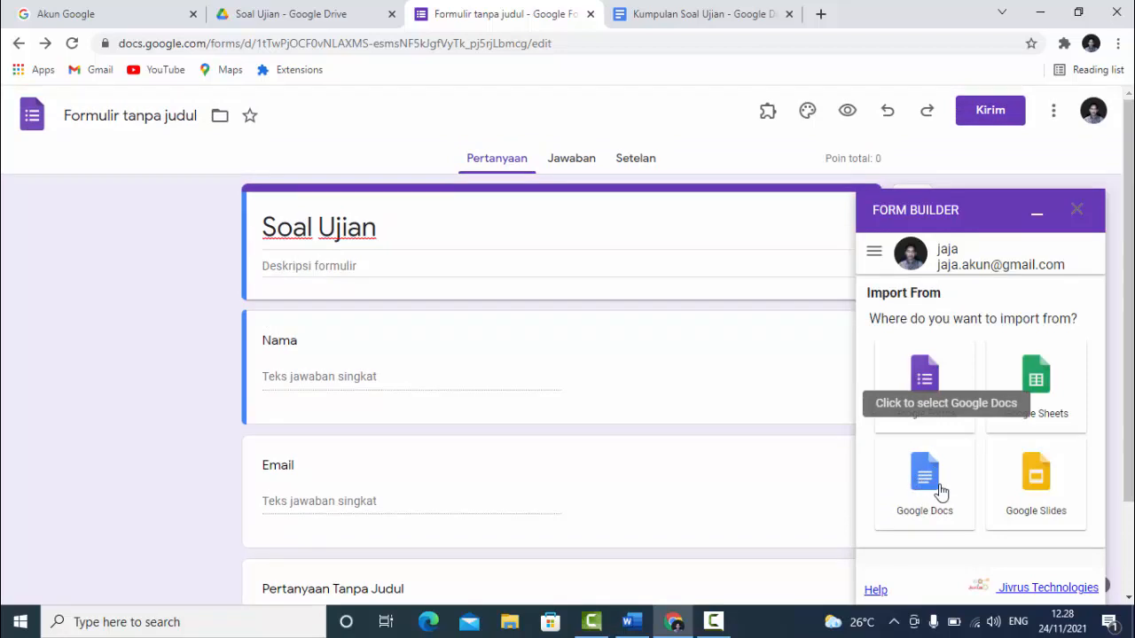
{"action": "left_click", "coordinate": [930, 482]}
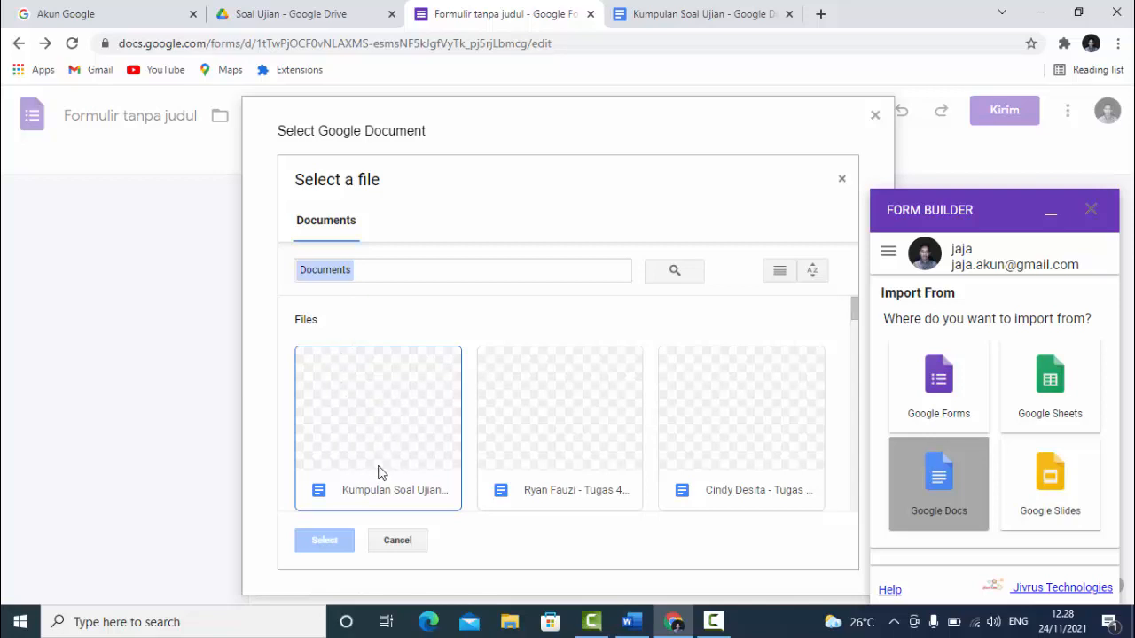
Load the Kumpulan Soal Ujian document into Form Builder and import all its selected questions at the Bottom of the form
{"action": "left_click", "coordinate": [398, 418]}
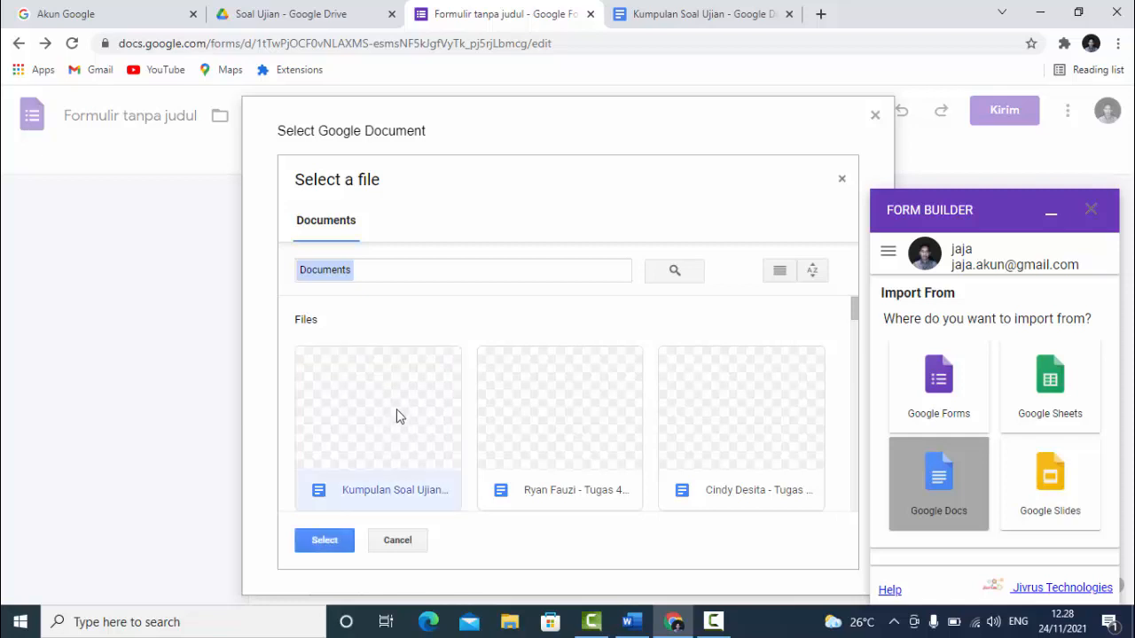
{"action": "left_click", "coordinate": [324, 543]}
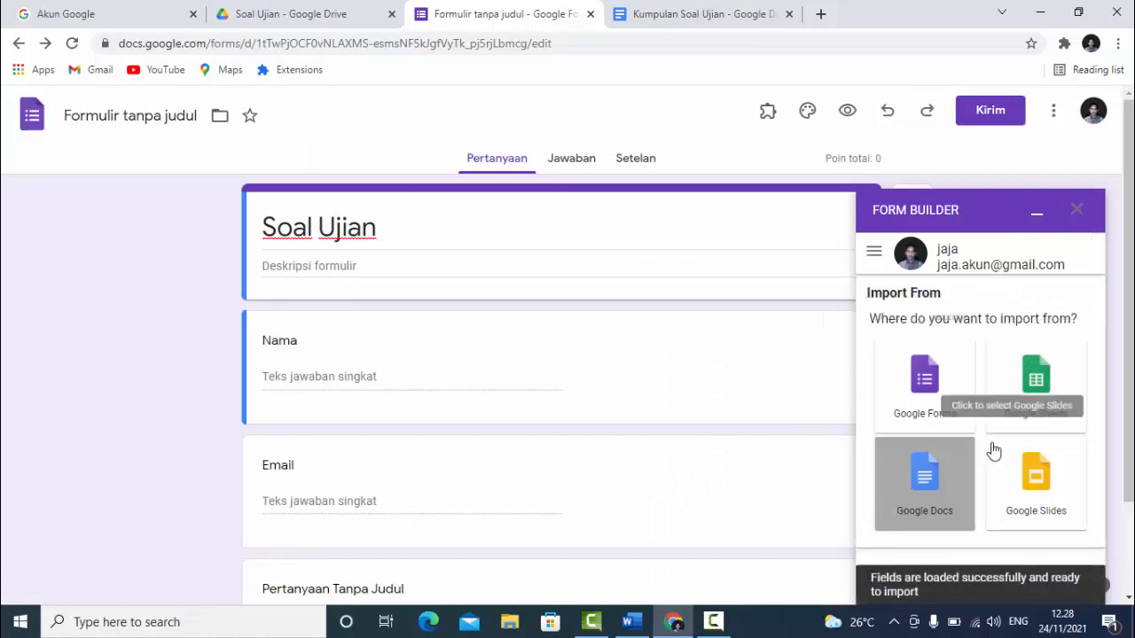
{"action": "scroll", "coordinate": [995, 450], "scroll_direction": "down", "scroll_amount": 3}
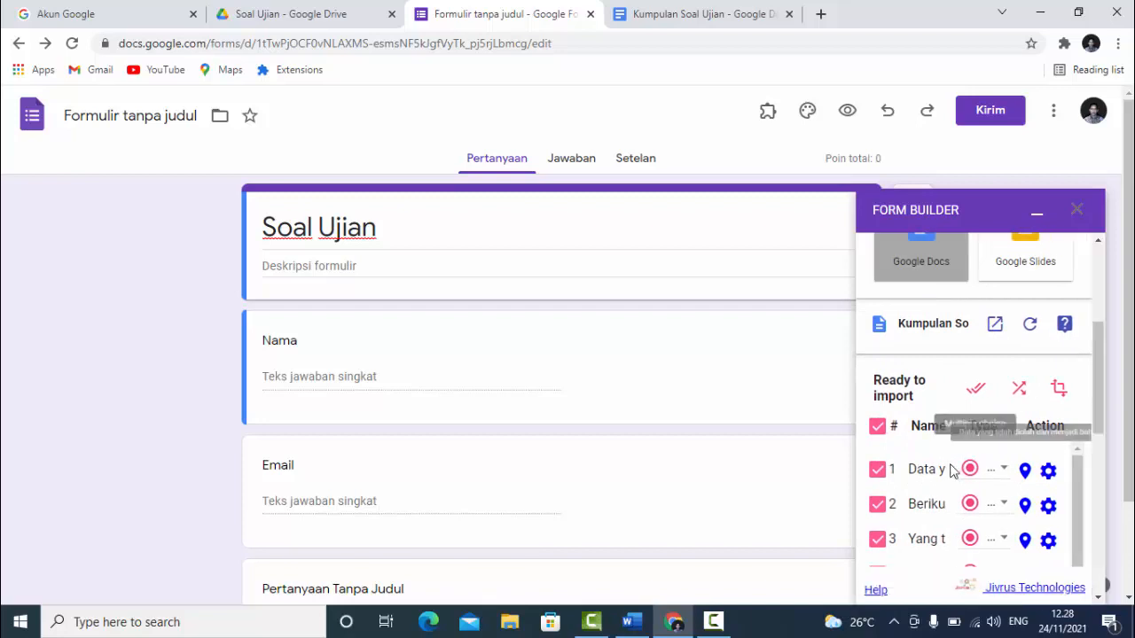
{"action": "scroll", "coordinate": [930, 473], "scroll_direction": "down", "scroll_amount": 2}
{"action": "scroll", "coordinate": [928, 479], "scroll_direction": "down", "scroll_amount": 1}
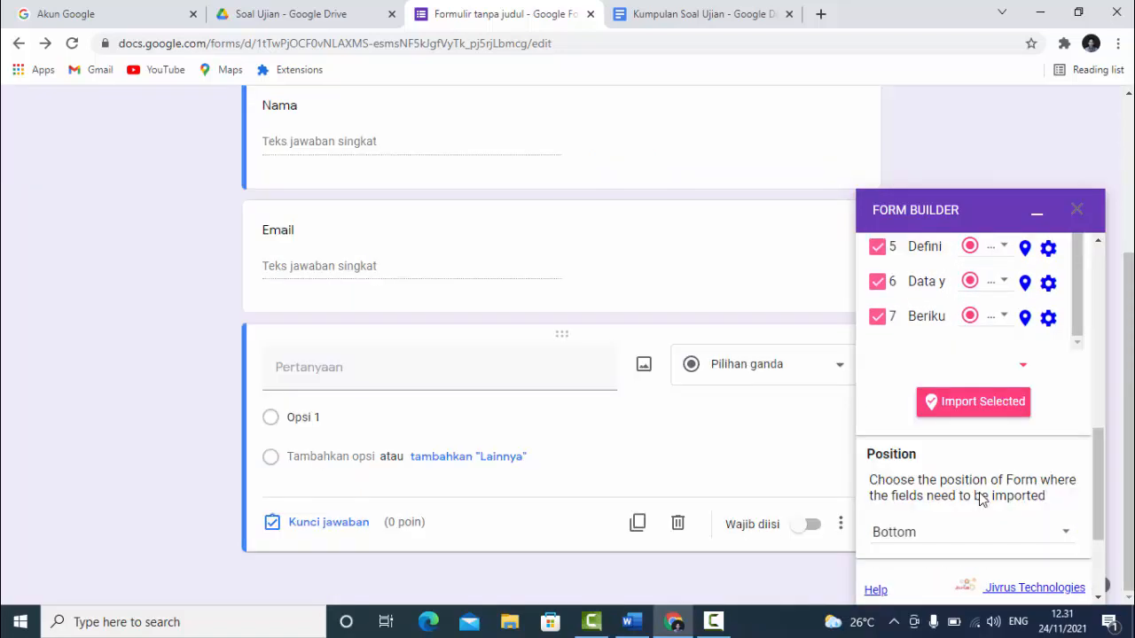
{"action": "scroll", "coordinate": [981, 497], "scroll_direction": "down", "scroll_amount": 2}
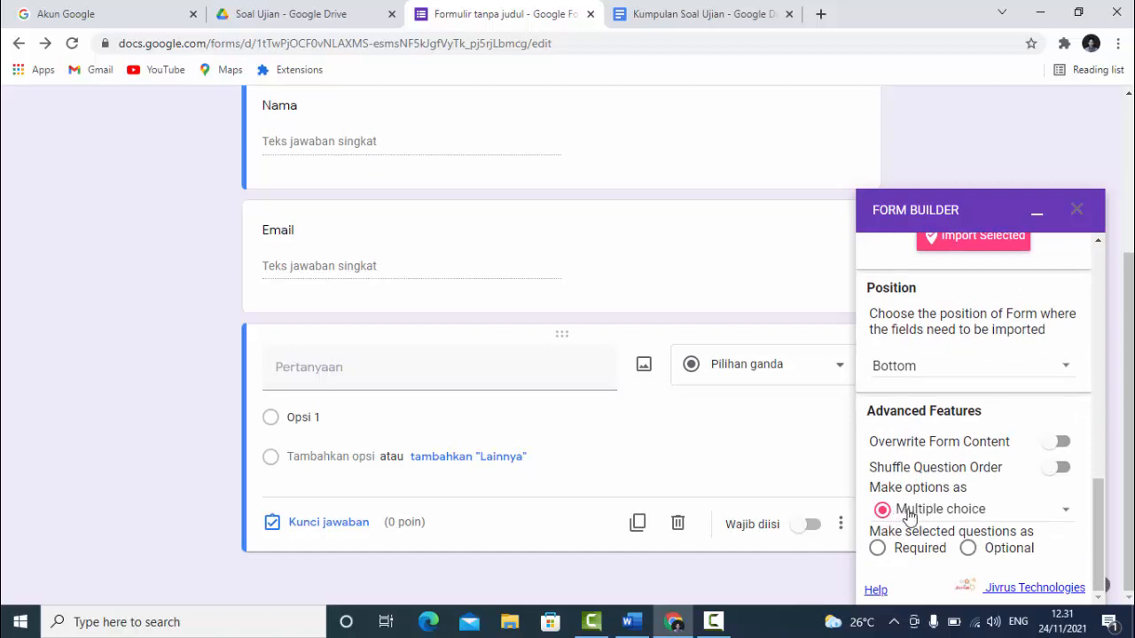
{"action": "scroll", "coordinate": [962, 514], "scroll_direction": "up", "scroll_amount": 1}
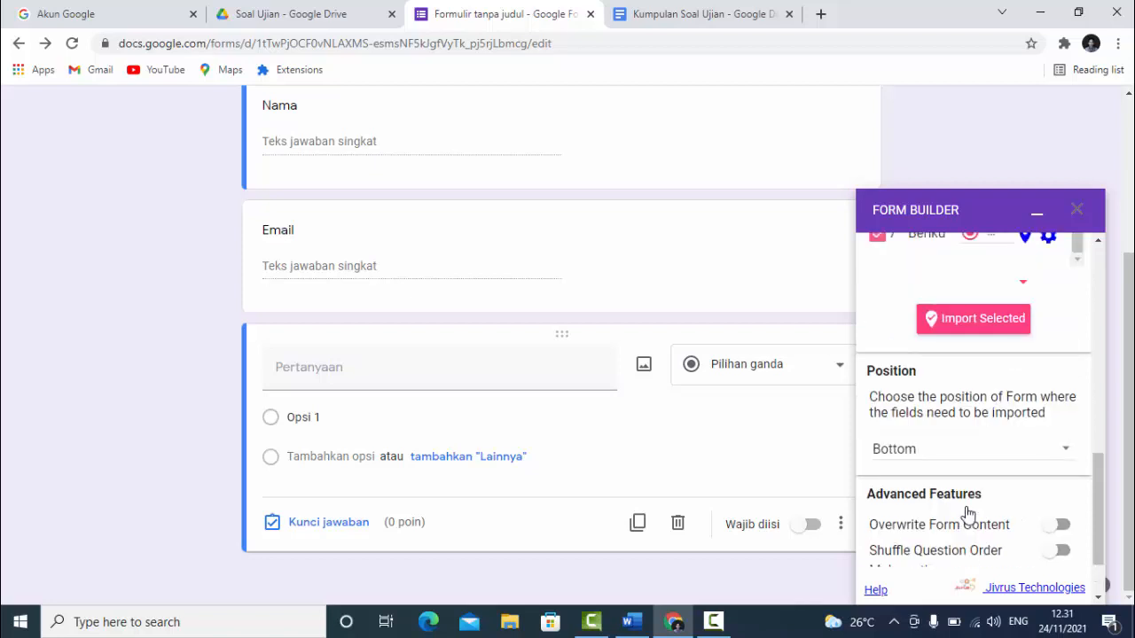
{"action": "scroll", "coordinate": [967, 515], "scroll_direction": "up", "scroll_amount": 1}
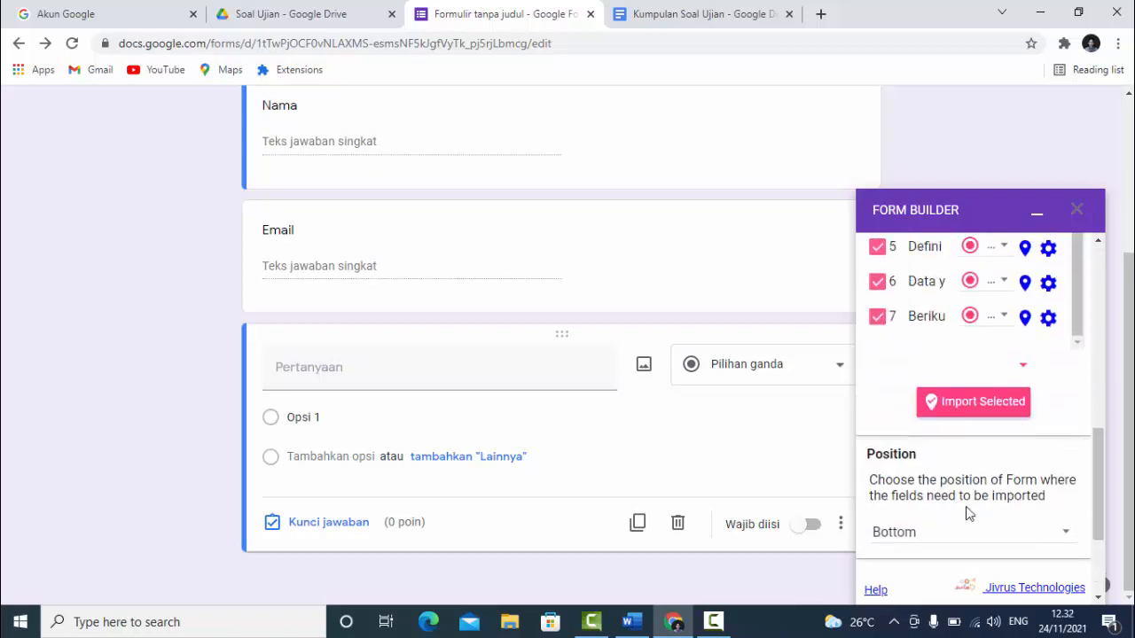
{"action": "left_click", "coordinate": [966, 410]}
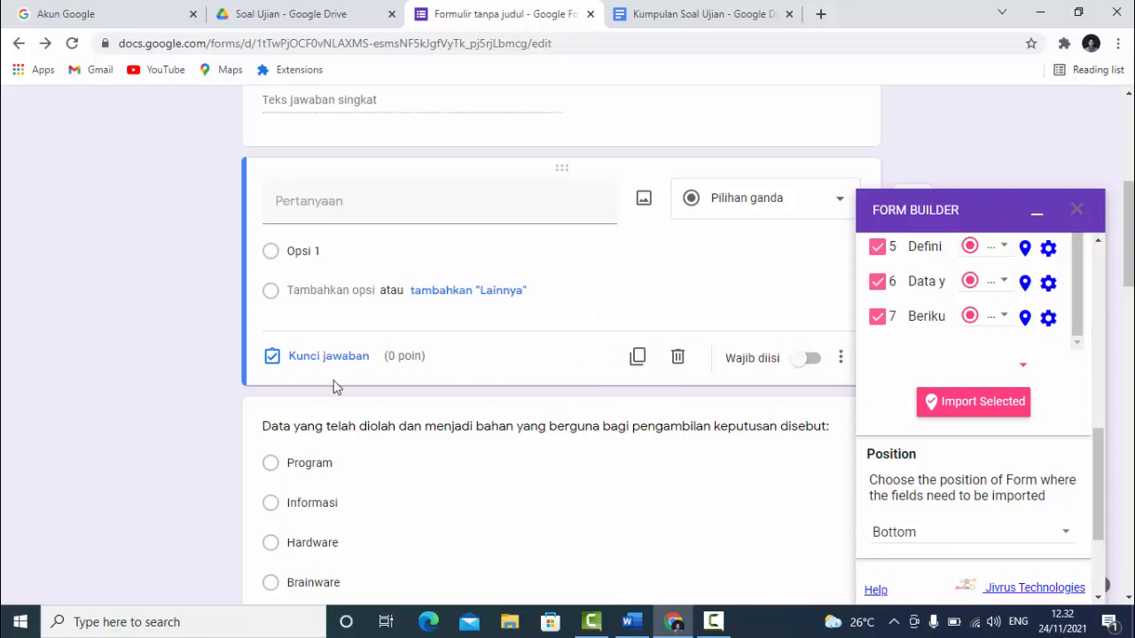
Review the imported multiple-choice questions and their answer options throughout the form
{"action": "scroll", "coordinate": [271, 404], "scroll_direction": "down", "scroll_amount": 1}
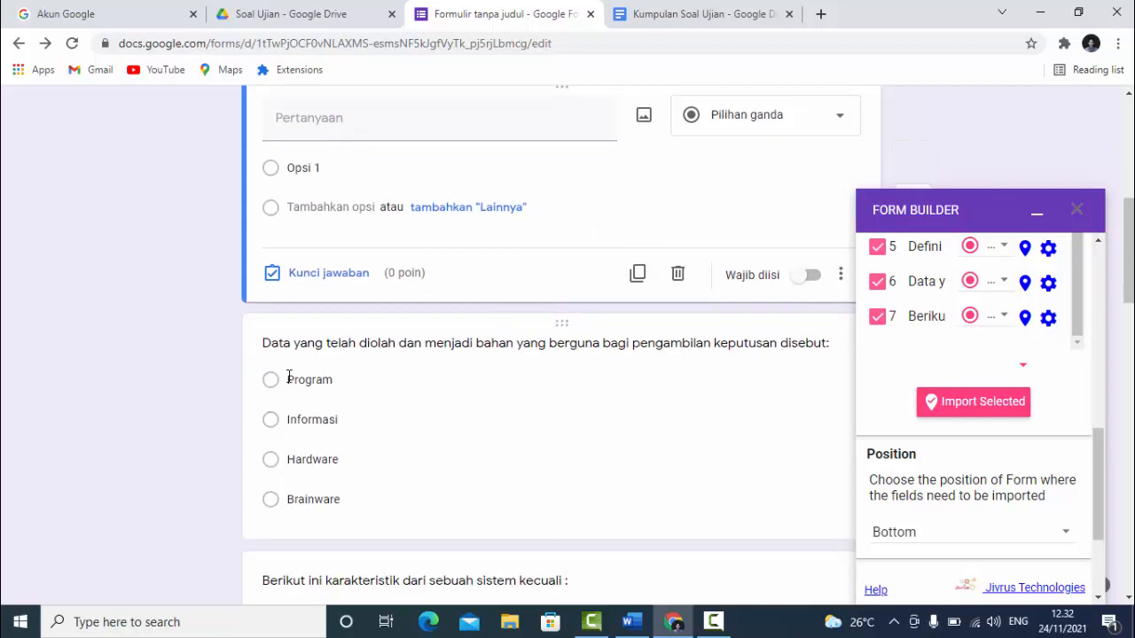
{"action": "scroll", "coordinate": [321, 357], "scroll_direction": "down", "scroll_amount": 2}
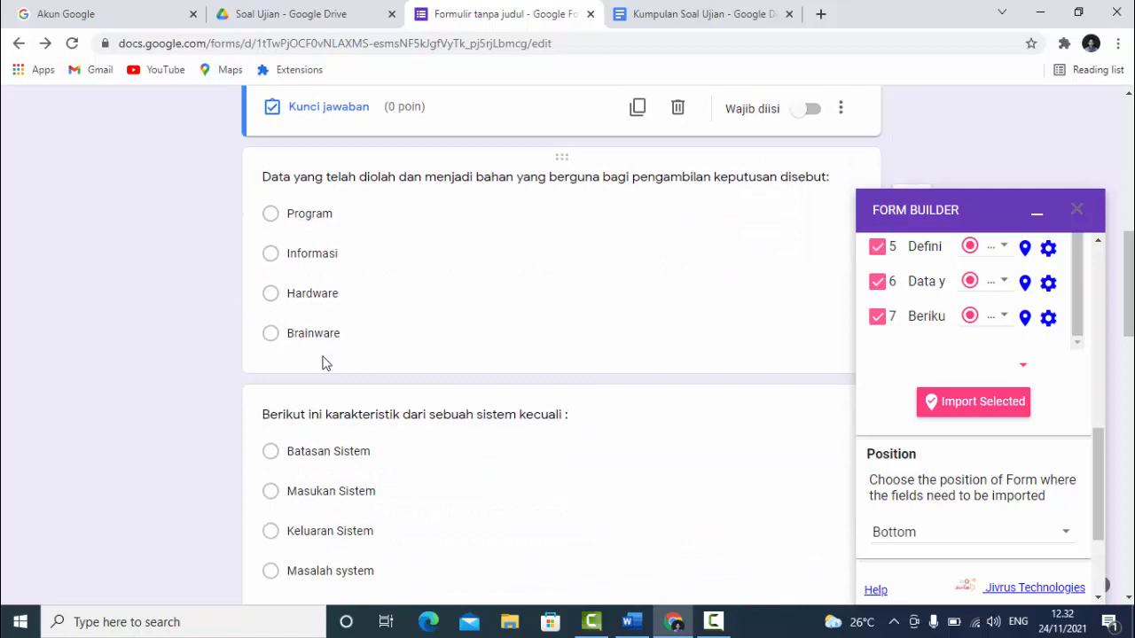
{"action": "scroll", "coordinate": [324, 359], "scroll_direction": "down", "scroll_amount": 2}
{"action": "scroll", "coordinate": [323, 356], "scroll_direction": "down", "scroll_amount": 1}
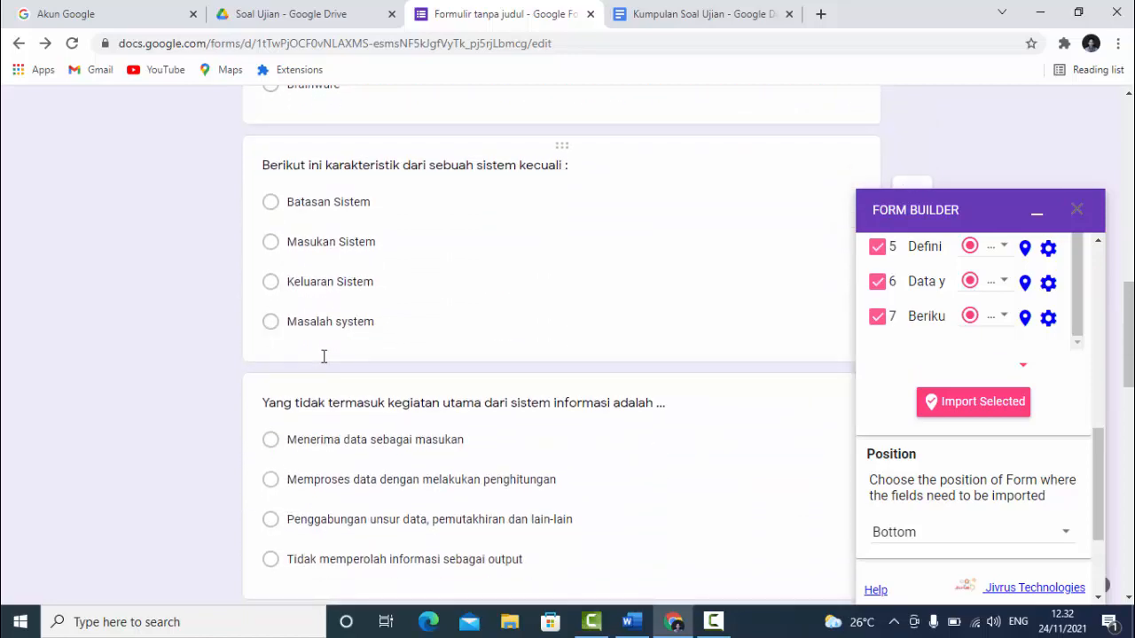
{"action": "scroll", "coordinate": [324, 359], "scroll_direction": "down", "scroll_amount": 7}
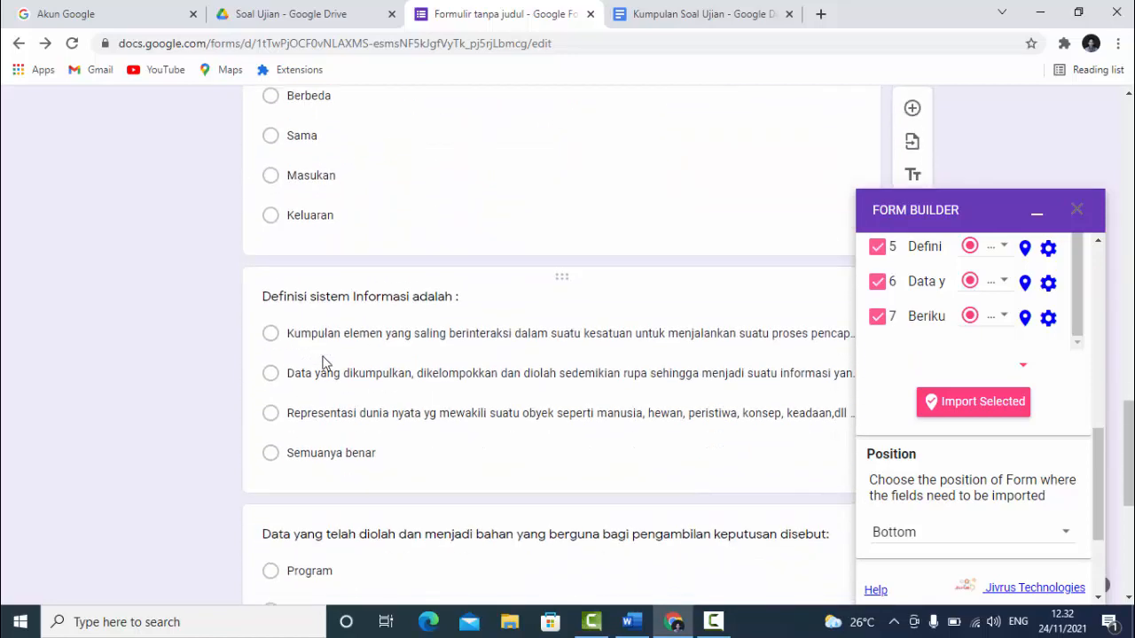
{"action": "scroll", "coordinate": [323, 361], "scroll_direction": "down", "scroll_amount": 5}
{"action": "scroll", "coordinate": [325, 359], "scroll_direction": "up", "scroll_amount": 2}
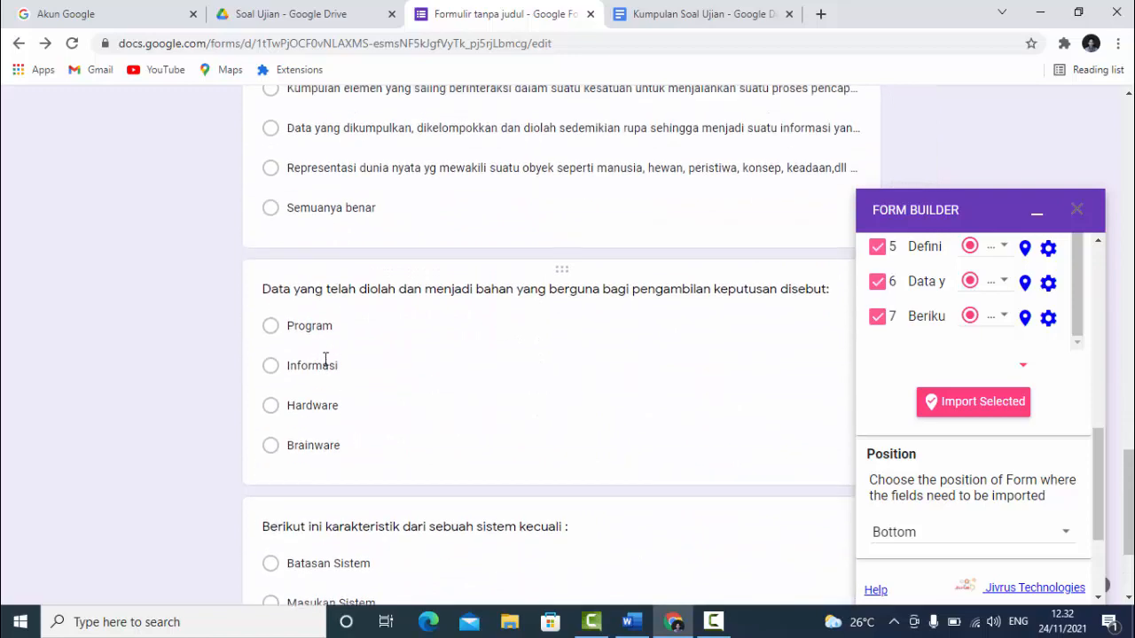
{"action": "scroll", "coordinate": [326, 359], "scroll_direction": "up", "scroll_amount": 11}
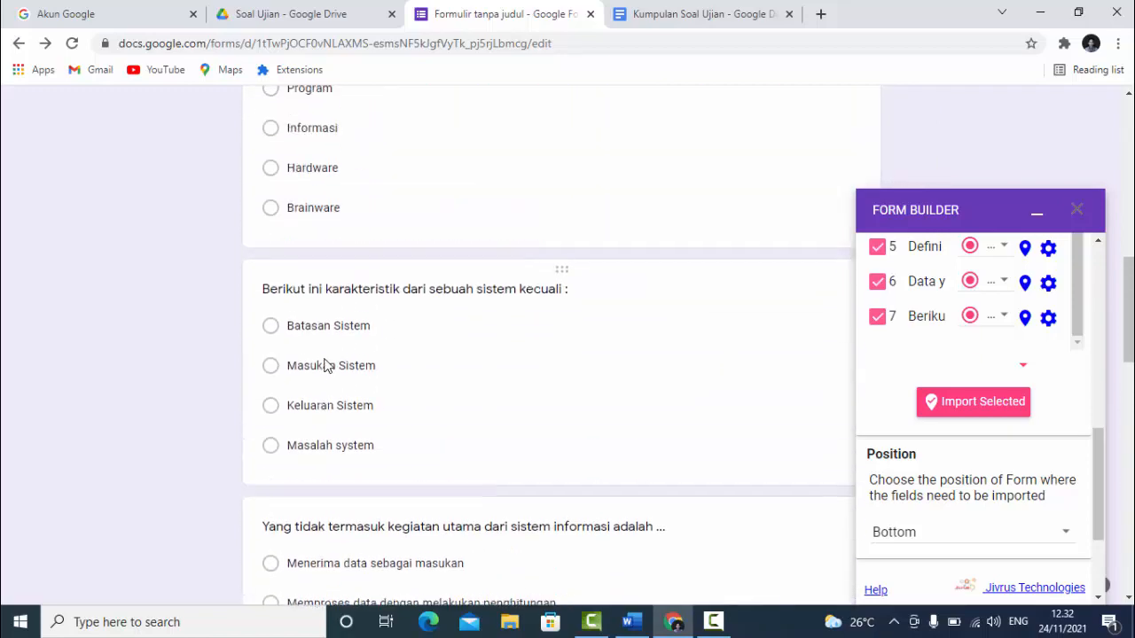
{"action": "scroll", "coordinate": [325, 366], "scroll_direction": "up", "scroll_amount": 3}
{"action": "scroll", "coordinate": [326, 359], "scroll_direction": "up", "scroll_amount": 1}
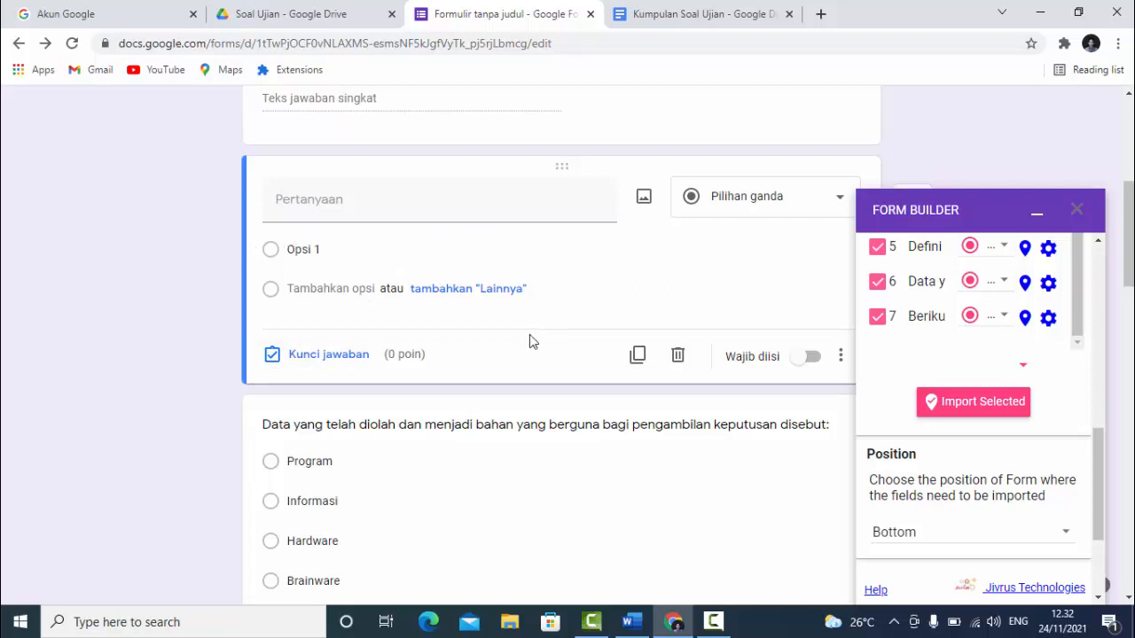
Delete the blank multiple-choice question between Email and the first imported question, and close the Form Builder add-on
{"action": "left_click", "coordinate": [678, 355]}
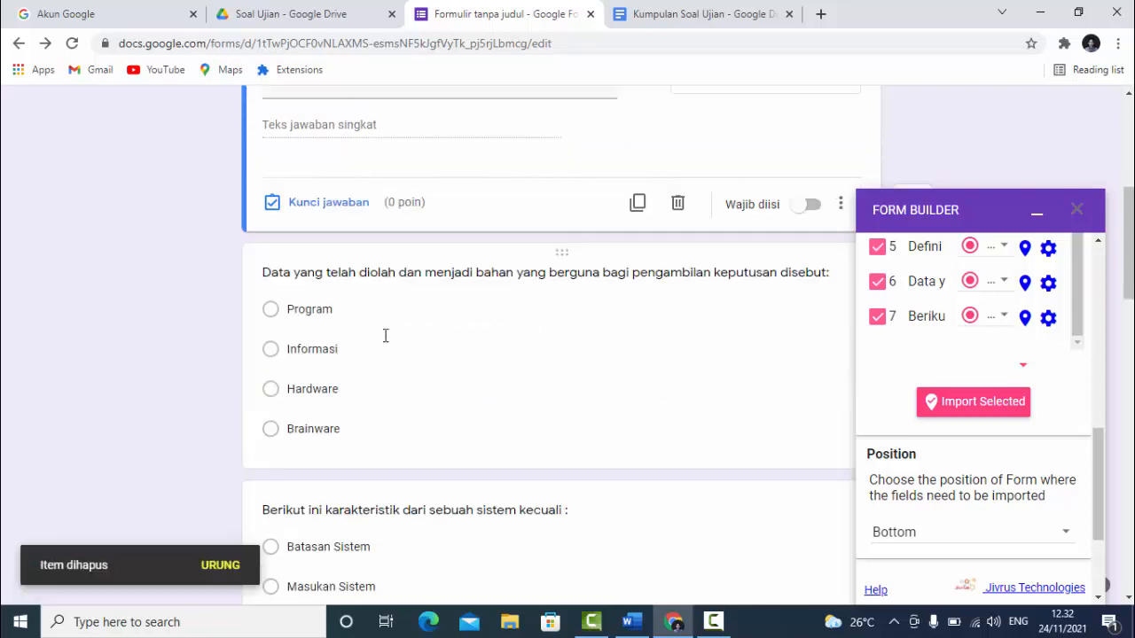
{"action": "scroll", "coordinate": [205, 344], "scroll_direction": "up", "scroll_amount": 5}
{"action": "scroll", "coordinate": [205, 346], "scroll_direction": "down", "scroll_amount": 1}
{"action": "scroll", "coordinate": [203, 346], "scroll_direction": "down", "scroll_amount": 3}
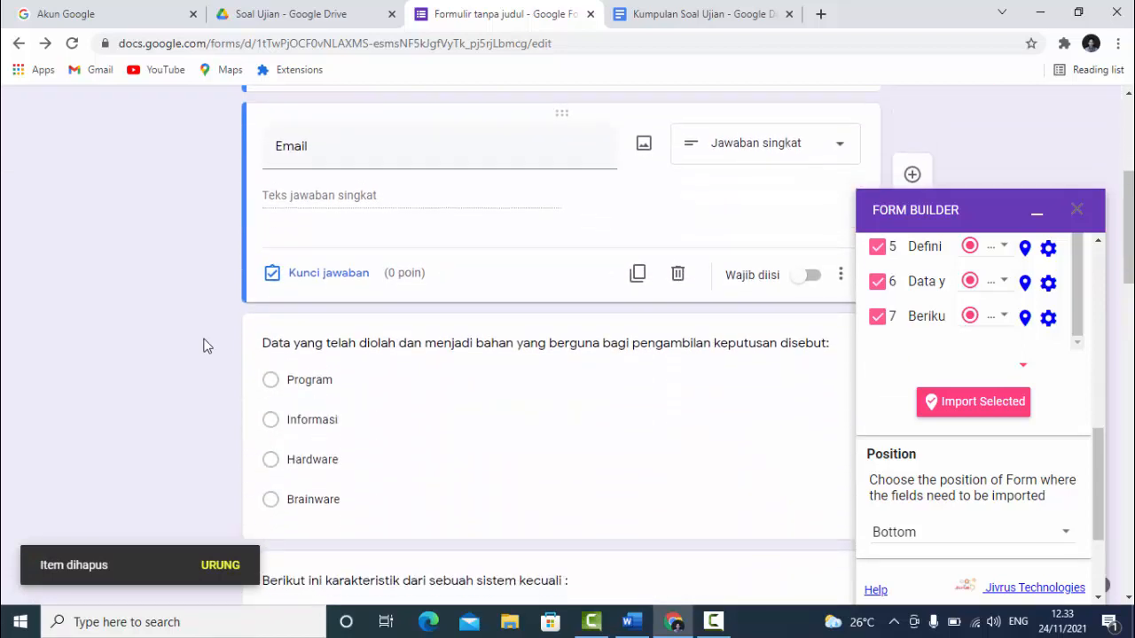
{"action": "scroll", "coordinate": [203, 346], "scroll_direction": "down", "scroll_amount": 1}
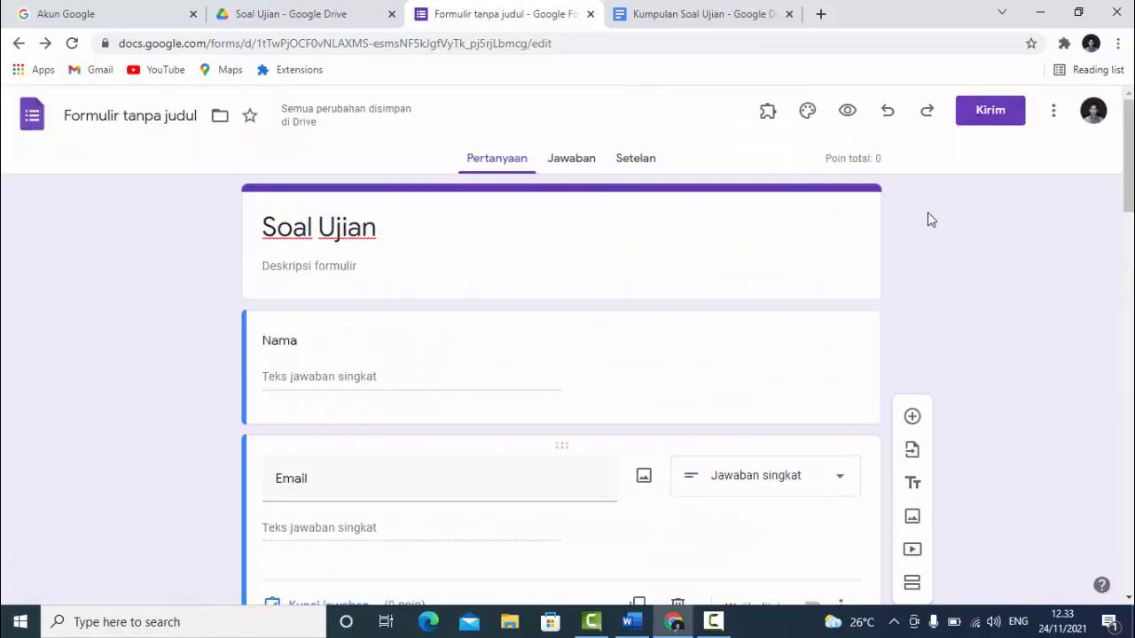
Preview the Soal Ujian form as a respondent and examine its Nama and Email fields and the imported questions
{"action": "left_click", "coordinate": [847, 112]}
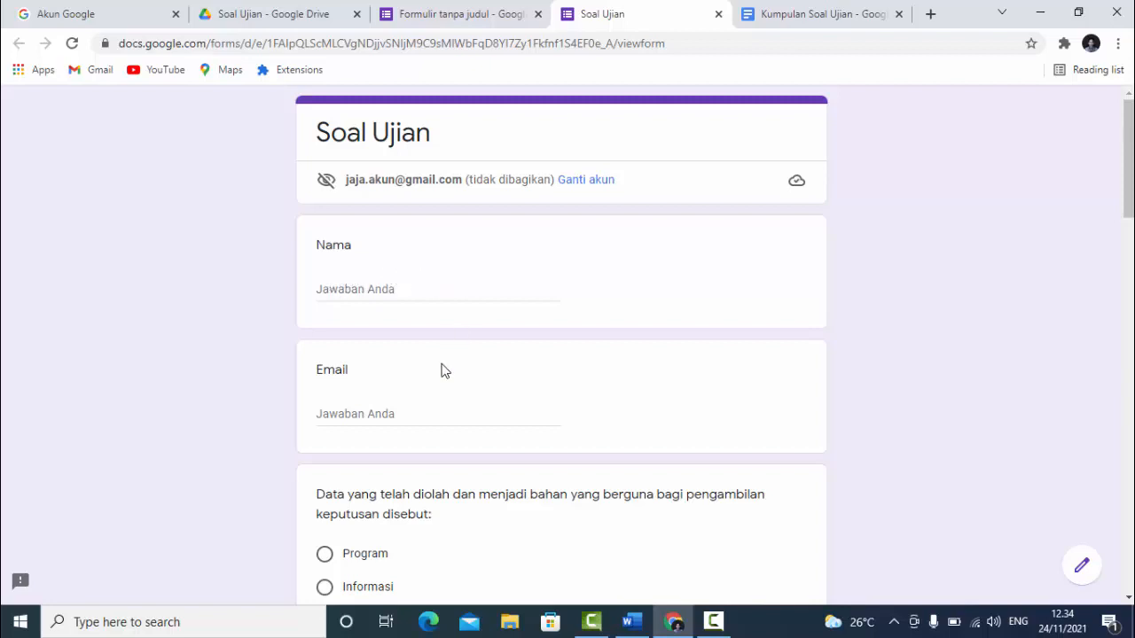
{"action": "left_click", "coordinate": [443, 9]}
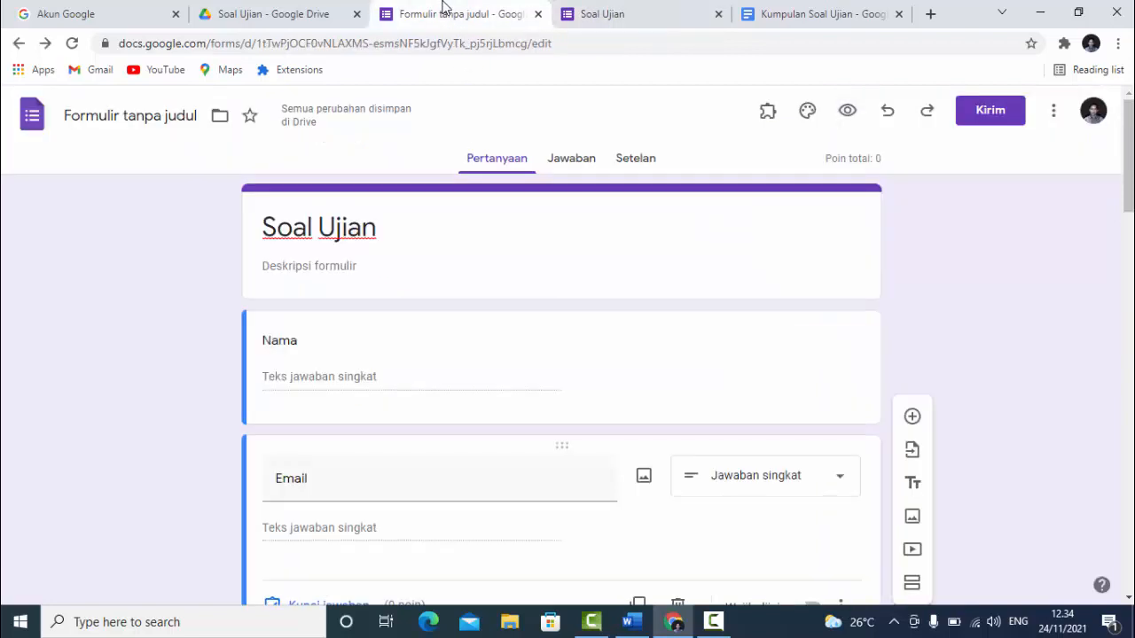
{"action": "left_click", "coordinate": [804, 9]}
{"action": "left_click", "coordinate": [635, 9]}
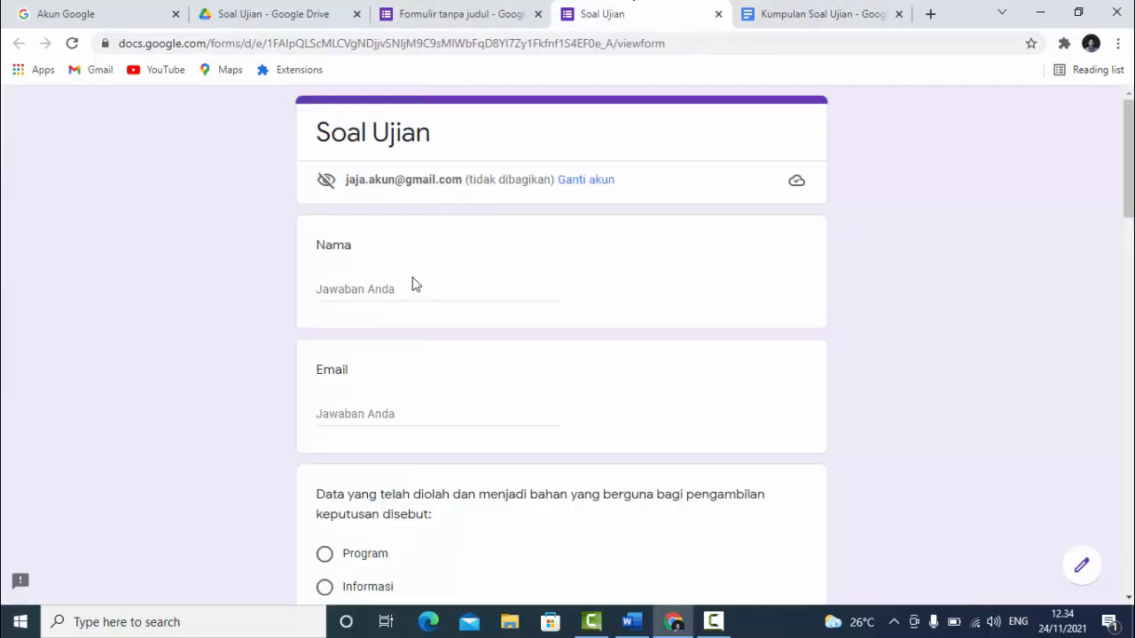
{"action": "scroll", "coordinate": [375, 315], "scroll_direction": "down", "scroll_amount": 4}
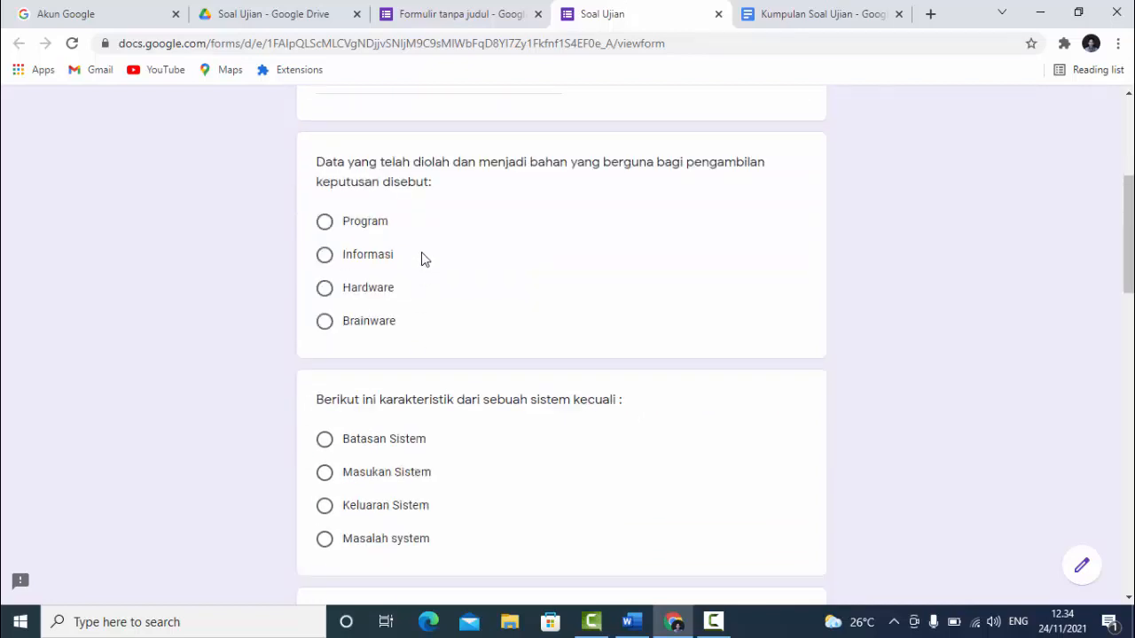
{"action": "scroll", "coordinate": [422, 258], "scroll_direction": "up", "scroll_amount": 4}
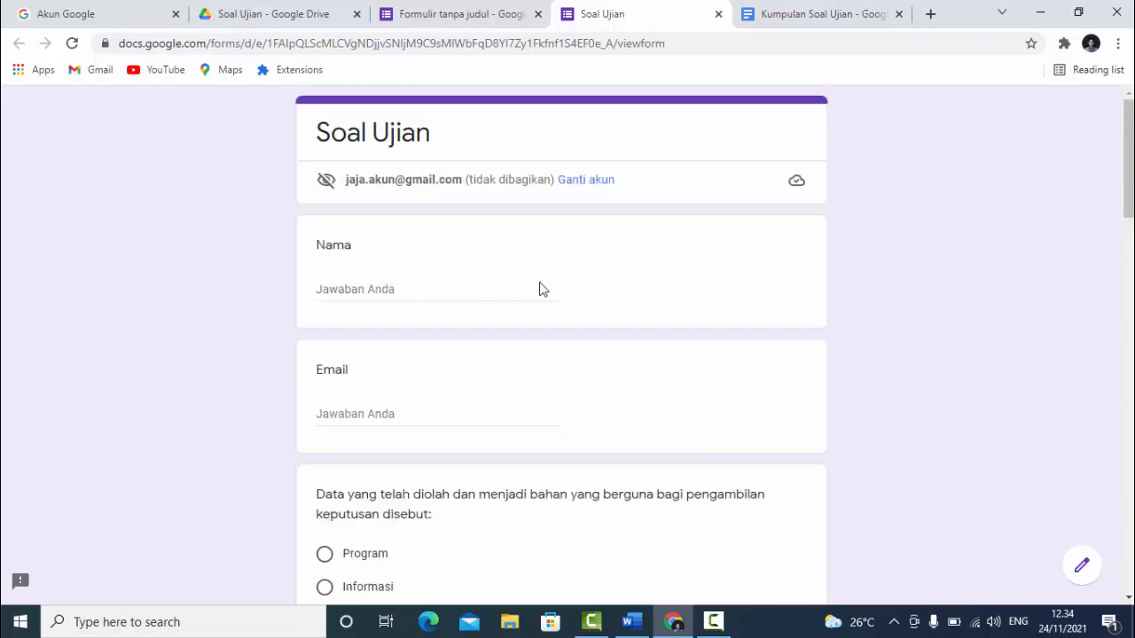